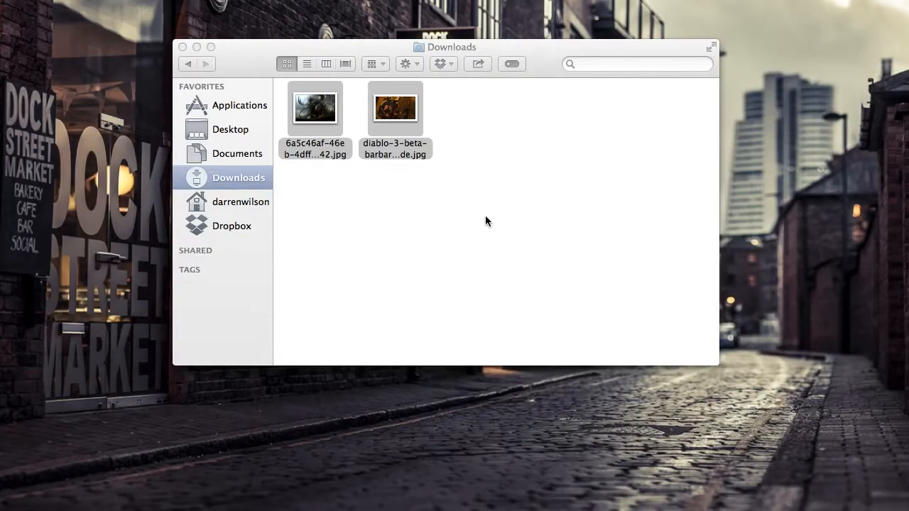
# Preview the diablo-3-beta barbarian image and the 6a5c46af monster image in the Downloads folder one after the other.
pyautogui.click(398, 126)
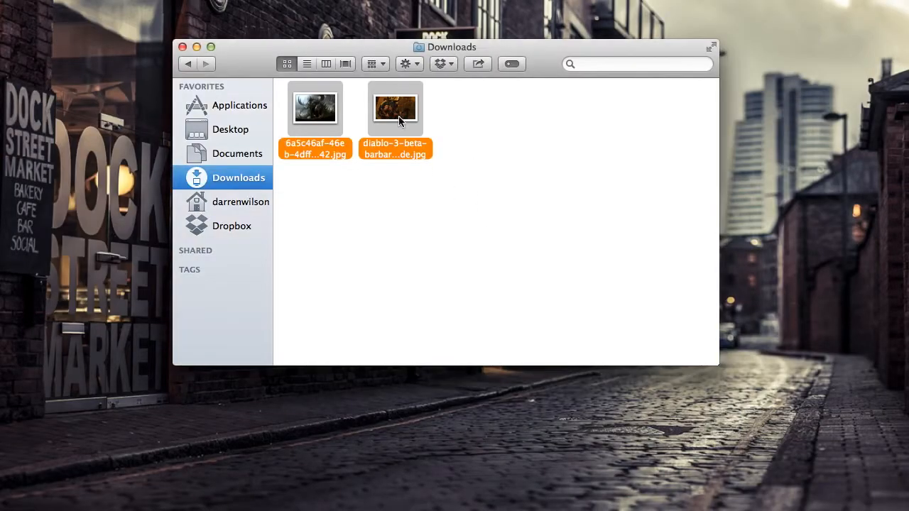
pyautogui.click(466, 151)
pyautogui.doubleClick(422, 119)
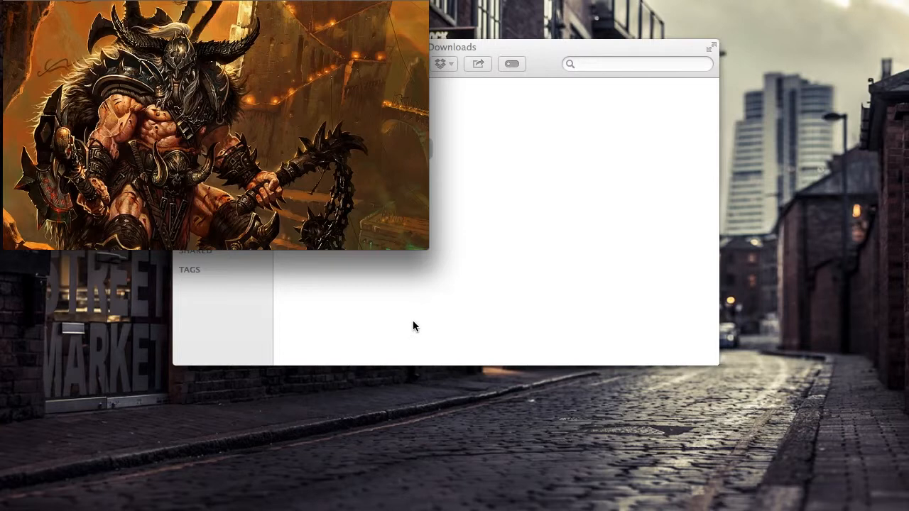
pyautogui.moveTo(215, 0); pyautogui.dragTo(232, 8)
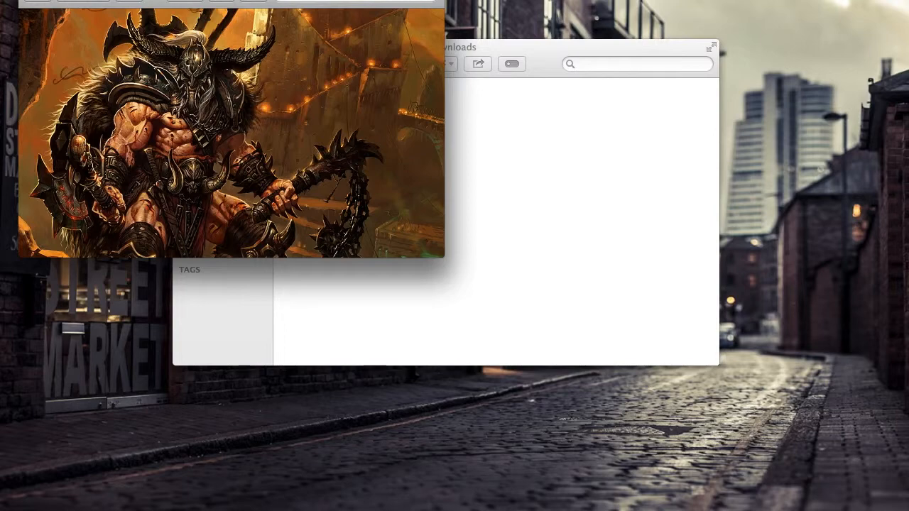
pyautogui.press('space')
pyautogui.click(311, 112)
pyautogui.press('space')
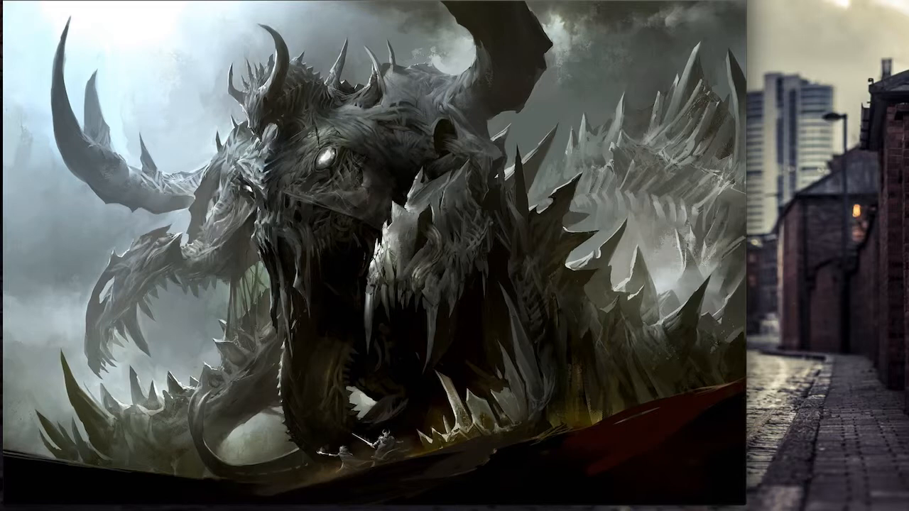
pyautogui.press('space')
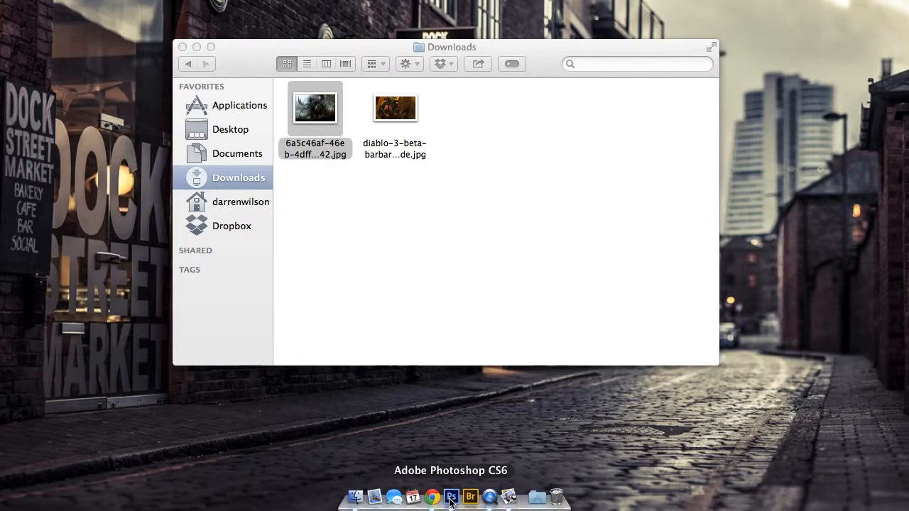
# Switch to Photoshop and temporarily show the Completed layer of KL597.psd to view the finished signature.
pyautogui.click(450, 499)
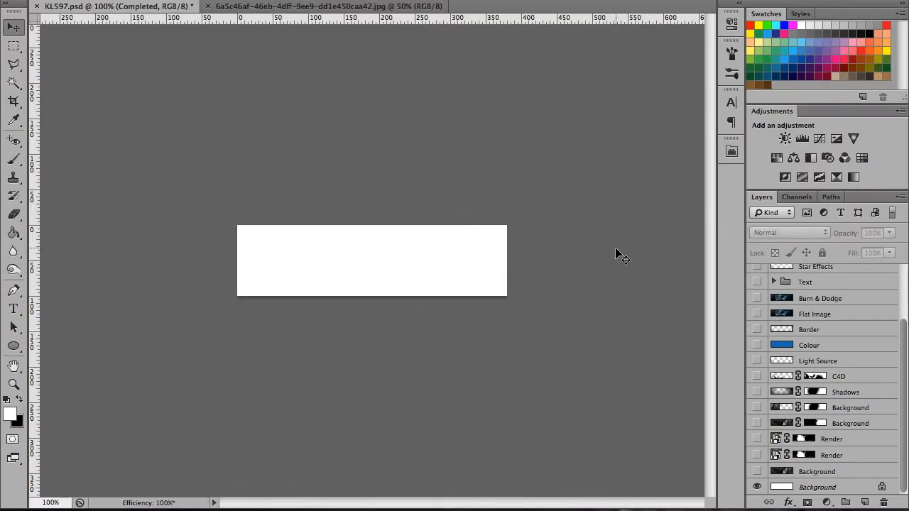
pyautogui.scroll(5, 906, 324)
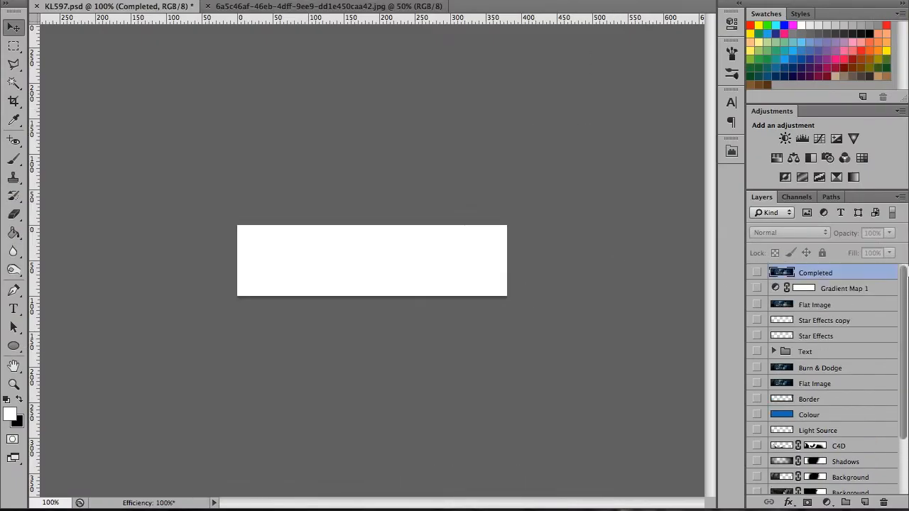
pyautogui.click(756, 273)
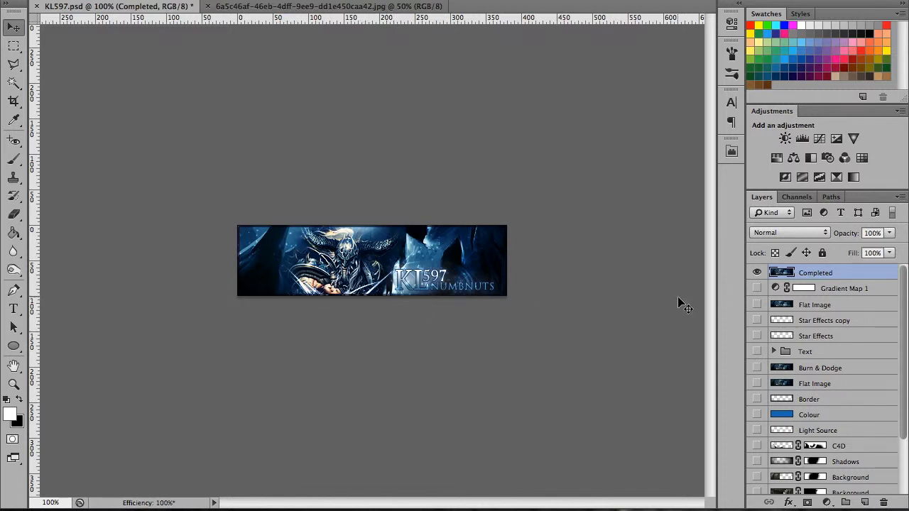
pyautogui.click(756, 275)
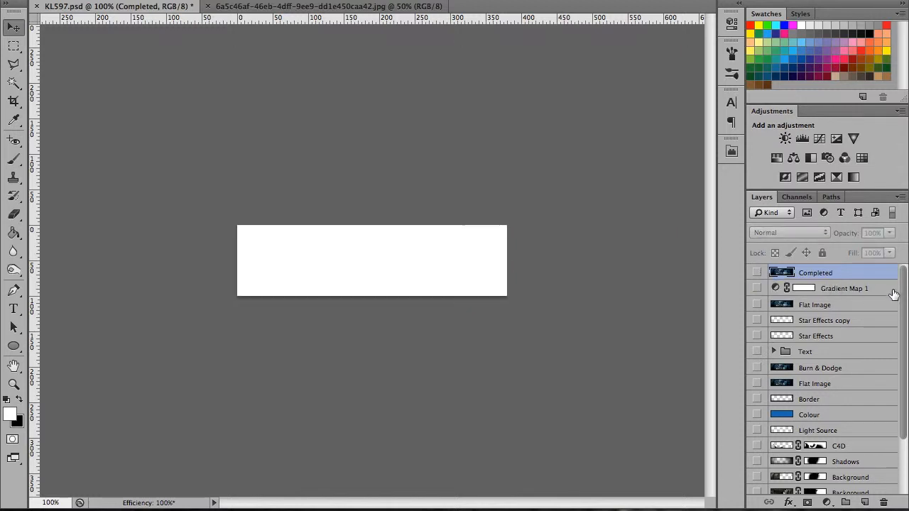
# Show the unmasked Background image layer above the locked white background and the lower Render layer.
pyautogui.moveTo(902, 284); pyautogui.dragTo(906, 383)
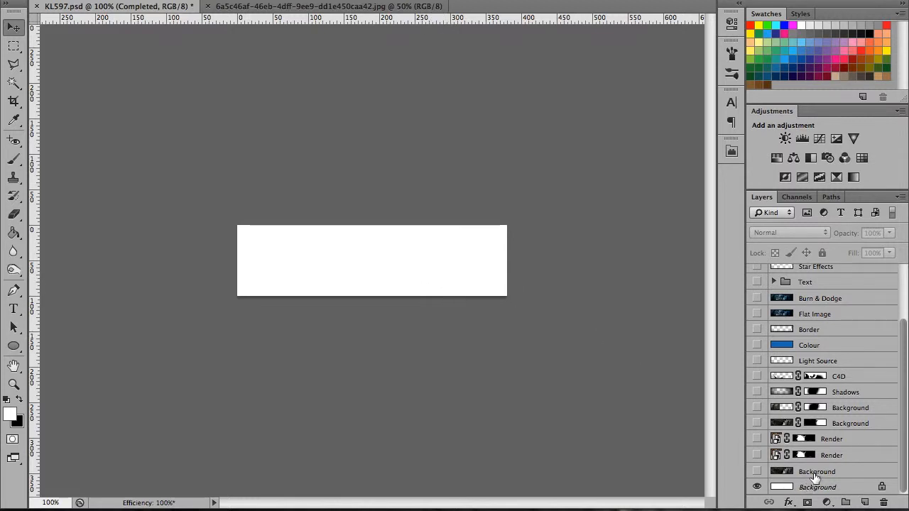
pyautogui.click(756, 471)
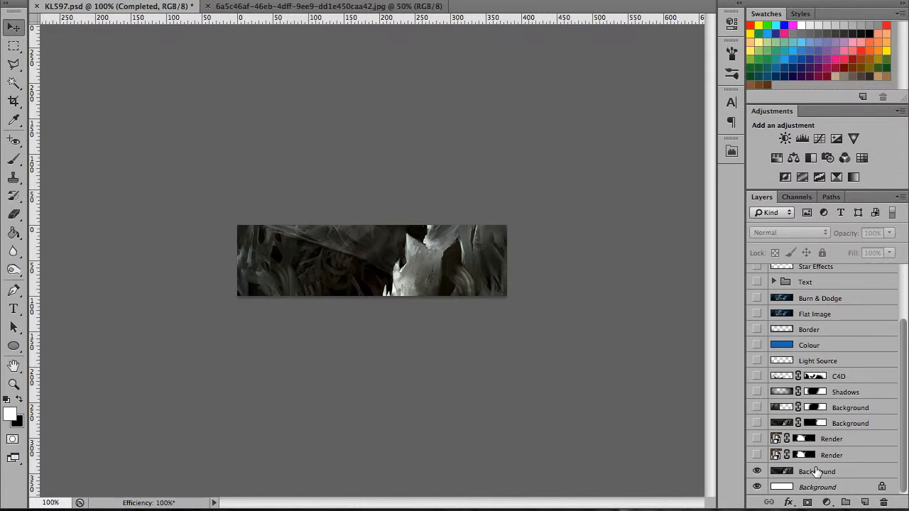
pyautogui.click(757, 455)
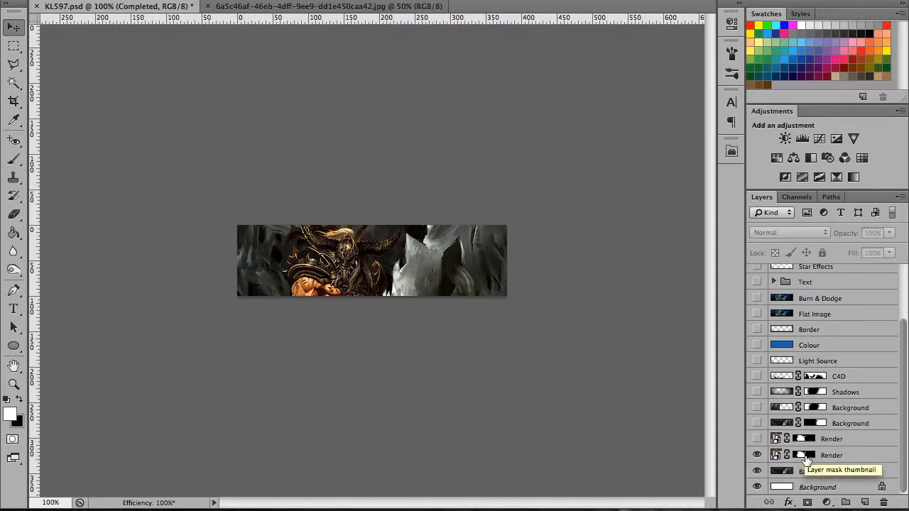
# Disable the lower Render layer's mask to view the full barbarian image, and enable the mask again.
pyautogui.rightClick(807, 460)
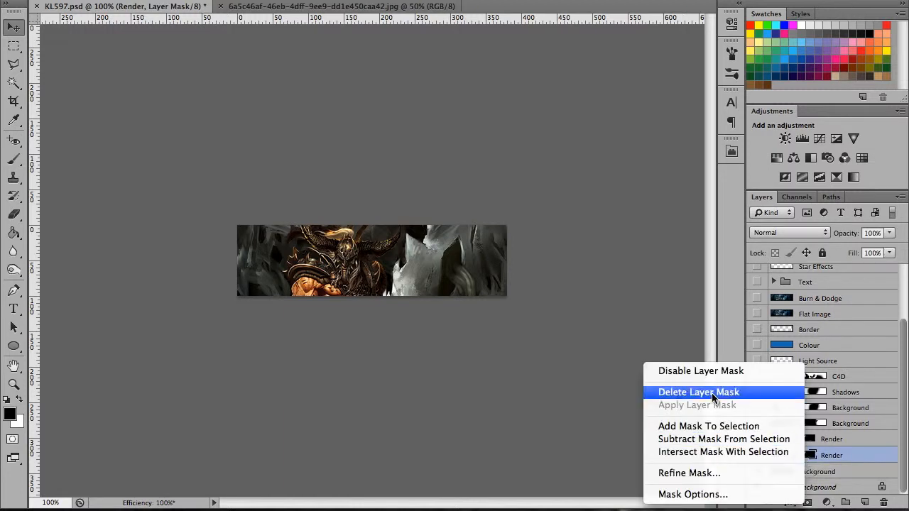
pyautogui.click(692, 370)
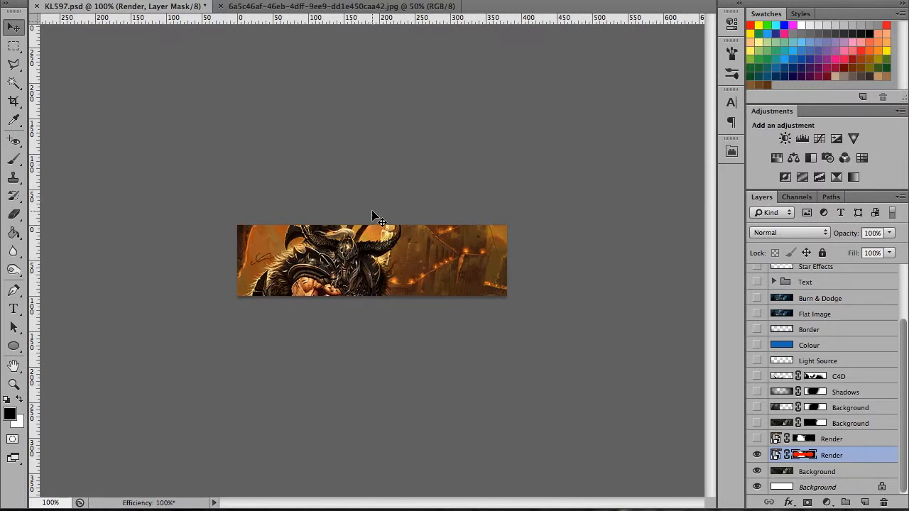
pyautogui.rightClick(809, 457)
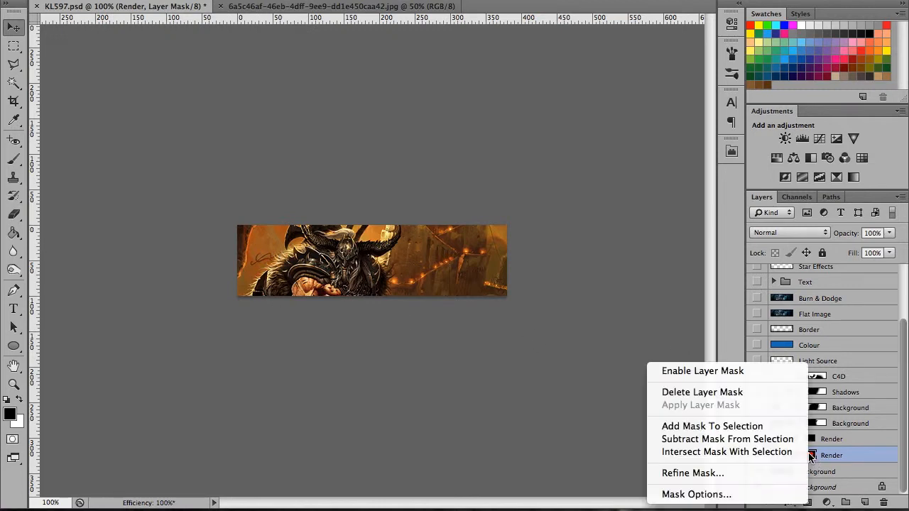
pyautogui.click(692, 377)
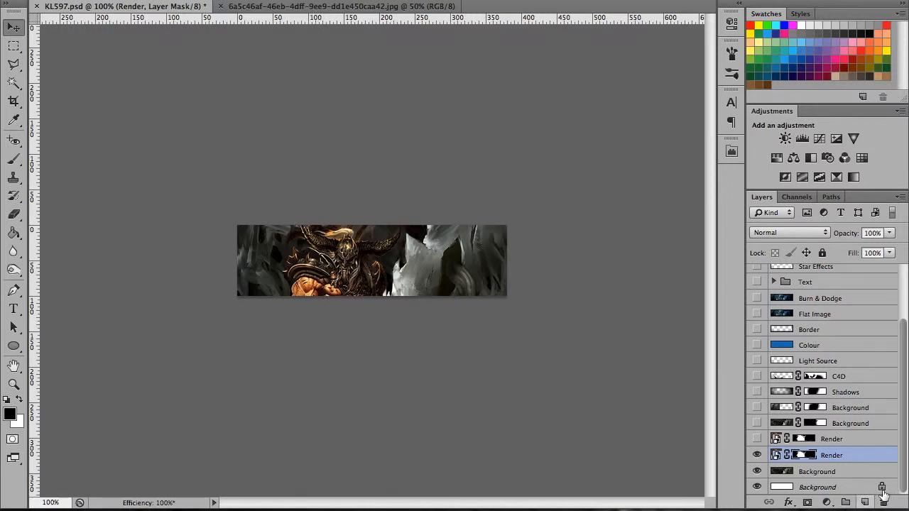
# Show the upper Render layer and the masked Background layer directly above it.
pyautogui.click(831, 440)
pyautogui.click(757, 439)
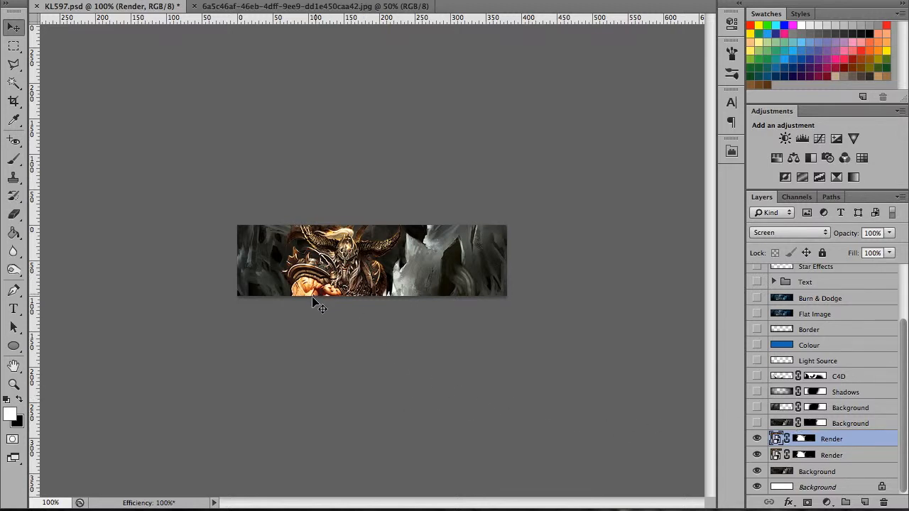
pyautogui.click(841, 425)
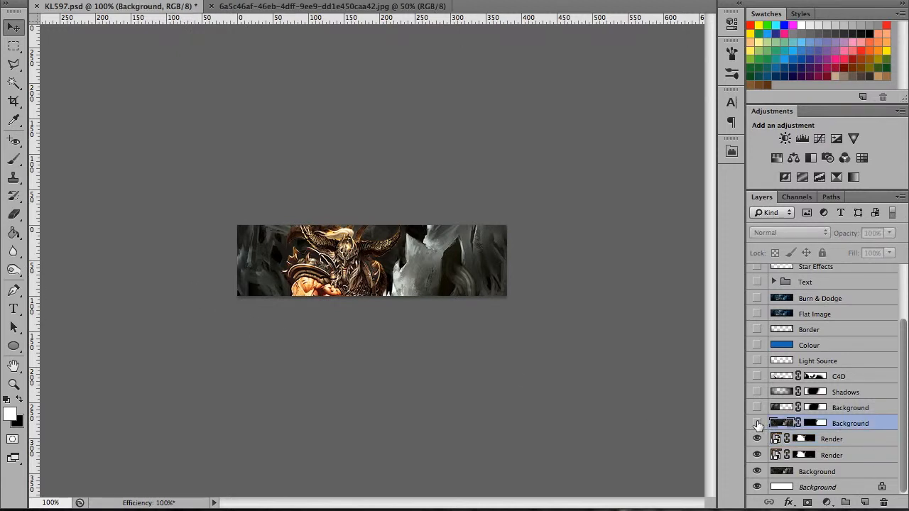
pyautogui.click(756, 424)
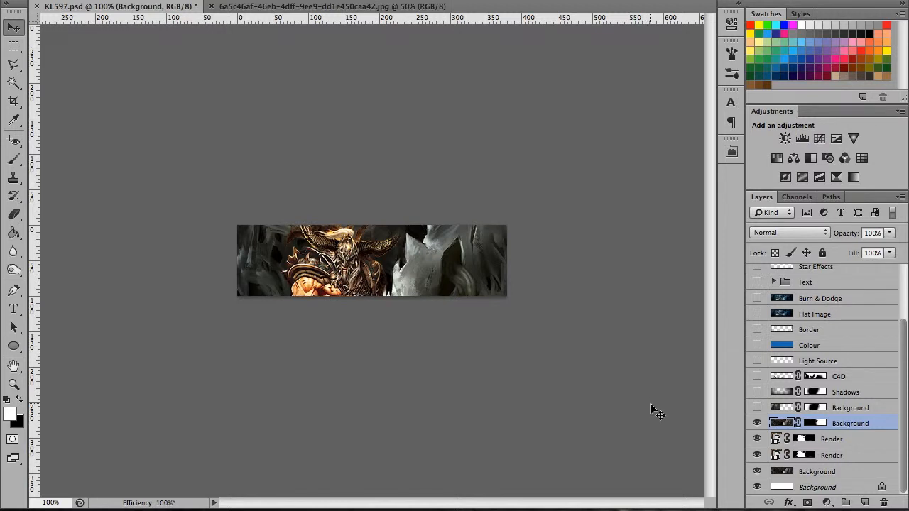
# Isolate the lower masked Background layer over white by hiding both Render layers and the unmasked Background image.
pyautogui.click(756, 423)
pyautogui.click(756, 424)
pyautogui.click(756, 439)
pyautogui.click(756, 455)
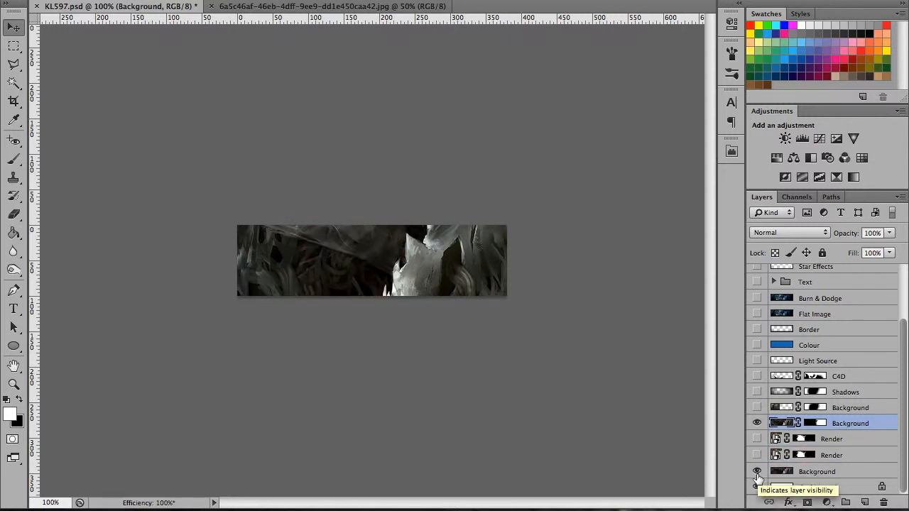
pyautogui.click(756, 487)
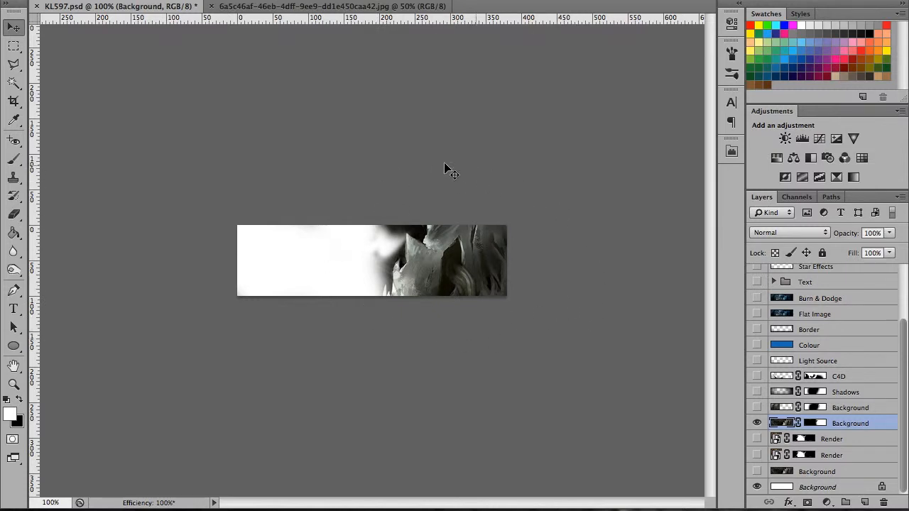
# Show the upper masked Background layer, and turn the unmasked Background image and both Render layers back on.
pyautogui.click(756, 407)
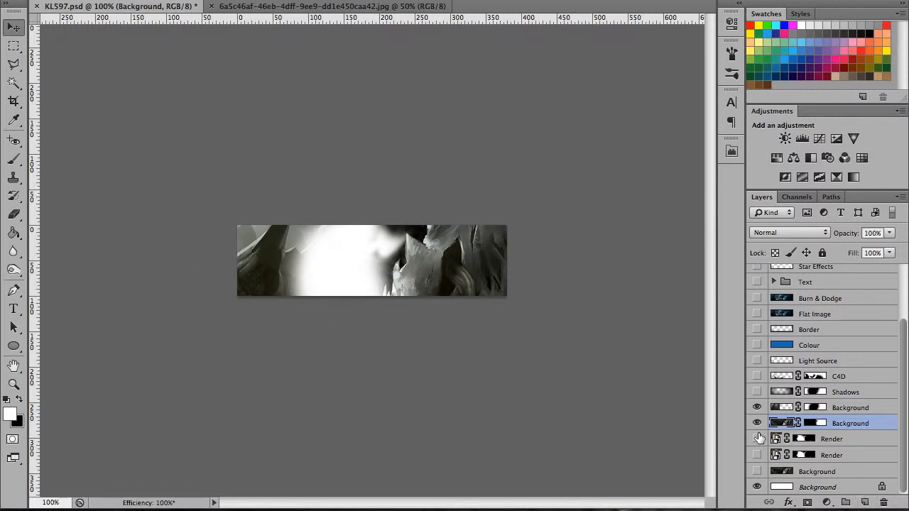
pyautogui.click(756, 472)
pyautogui.click(757, 455)
pyautogui.click(757, 438)
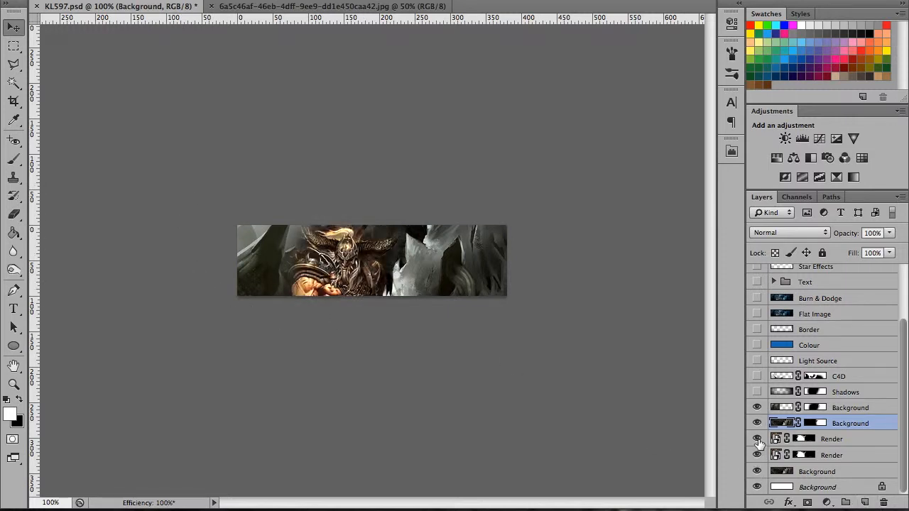
# Compare the signature with and without the two masked Background layers by hiding both and showing them again.
pyautogui.click(757, 407)
pyautogui.click(757, 423)
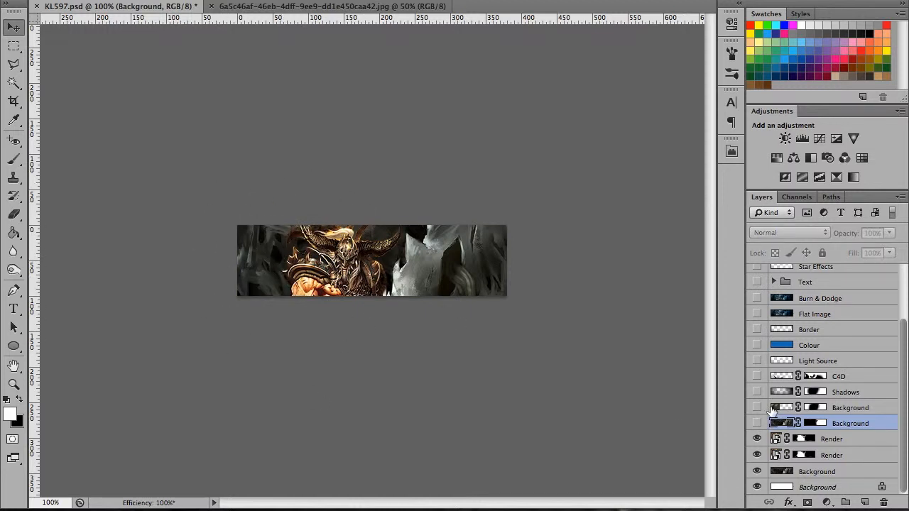
pyautogui.click(756, 407)
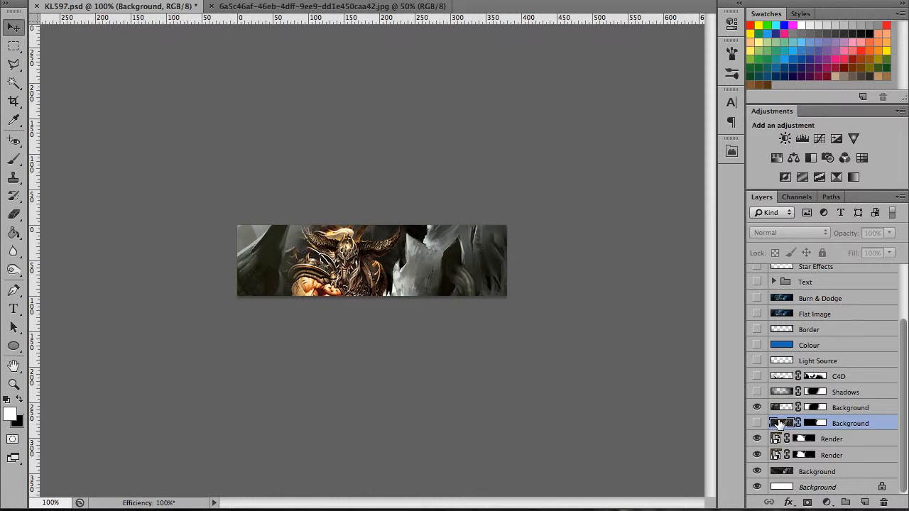
pyautogui.click(756, 423)
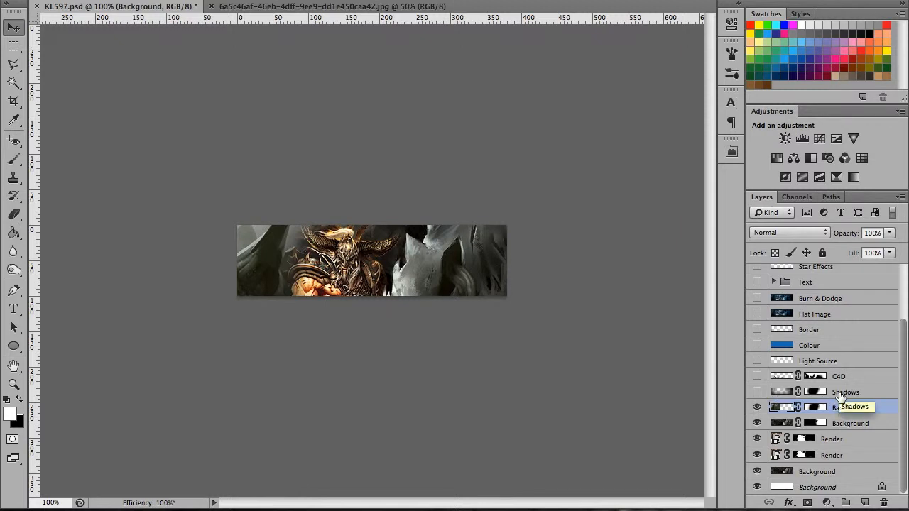
# Select and show the Shadows layer, and set up a soft 100 px brush with 0% hardness and black as foreground color.
pyautogui.click(841, 394)
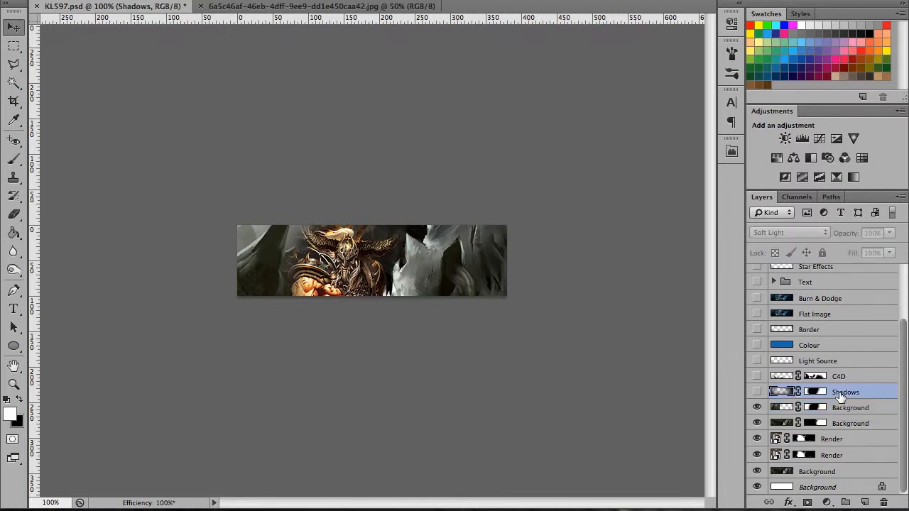
pyautogui.click(756, 391)
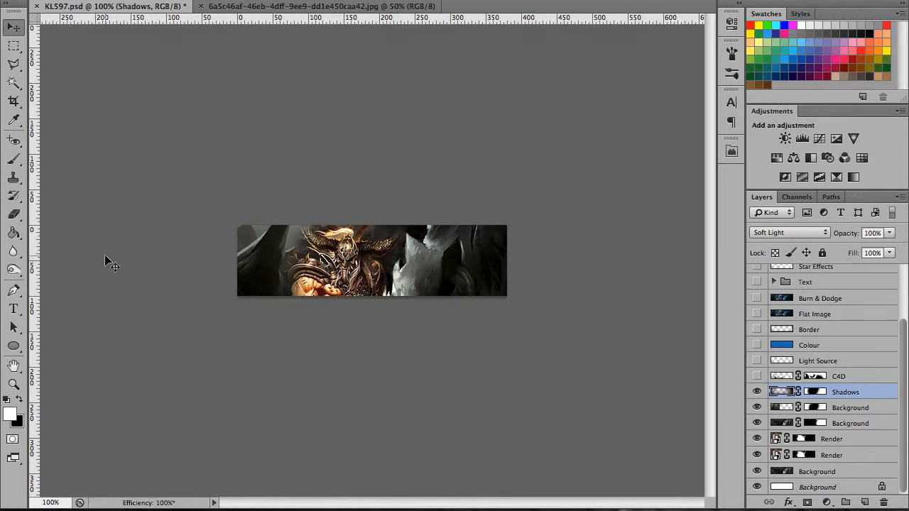
pyautogui.press('b')
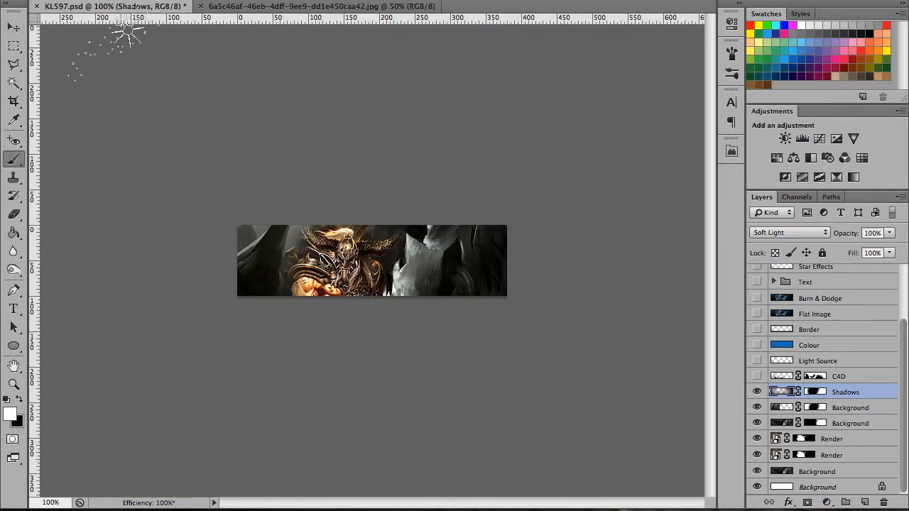
pyautogui.rightClick(138, 54)
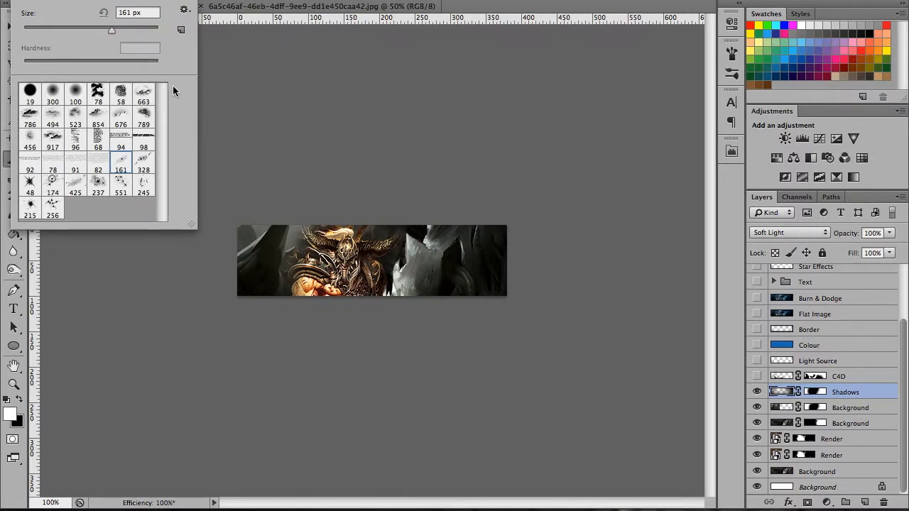
pyautogui.click(76, 93)
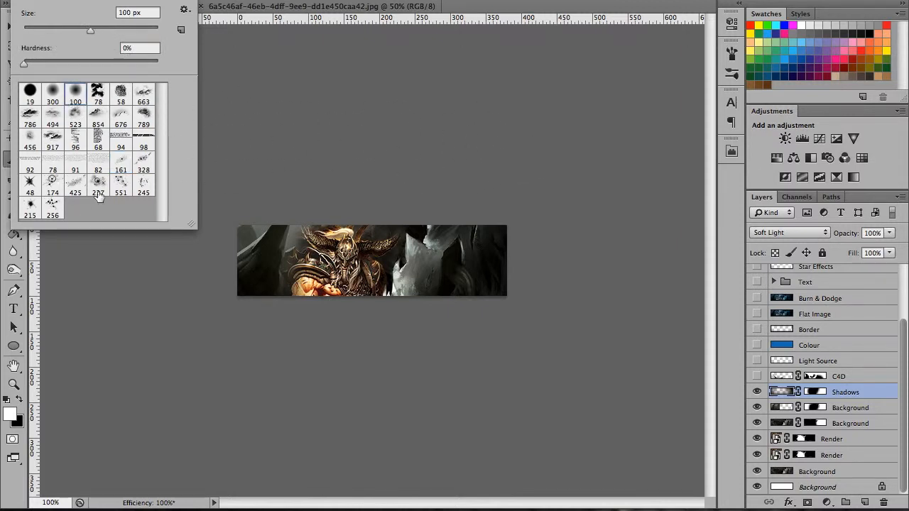
pyautogui.click(549, 137)
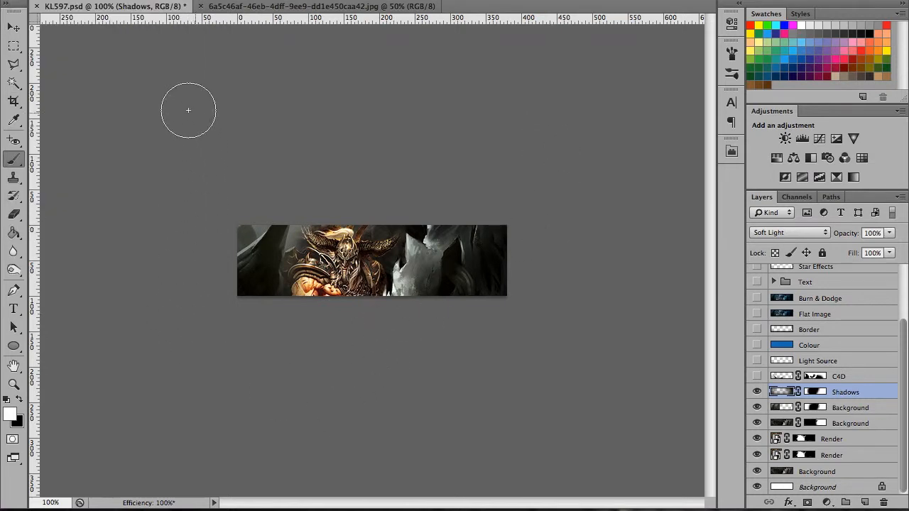
pyautogui.press('x')
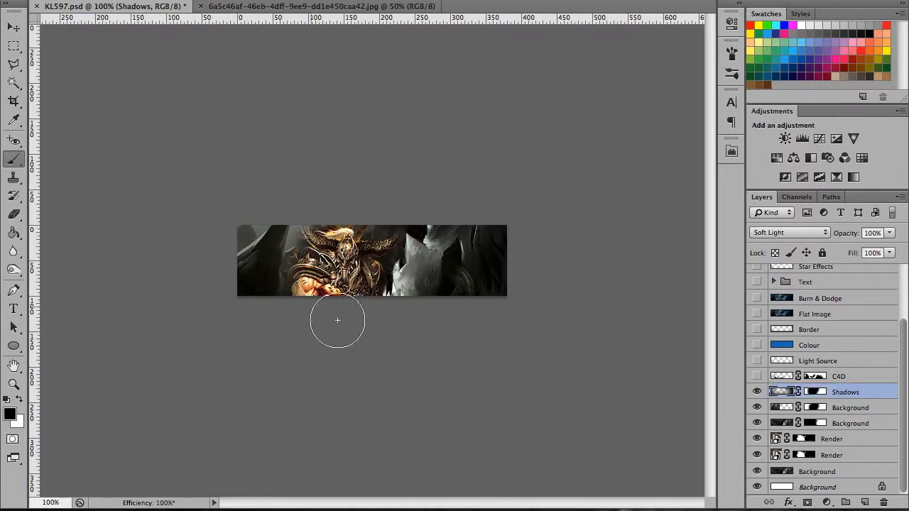
# Show the C4D layer and switch to the Move tool.
pyautogui.moveTo(755, 390); pyautogui.dragTo(756, 376)
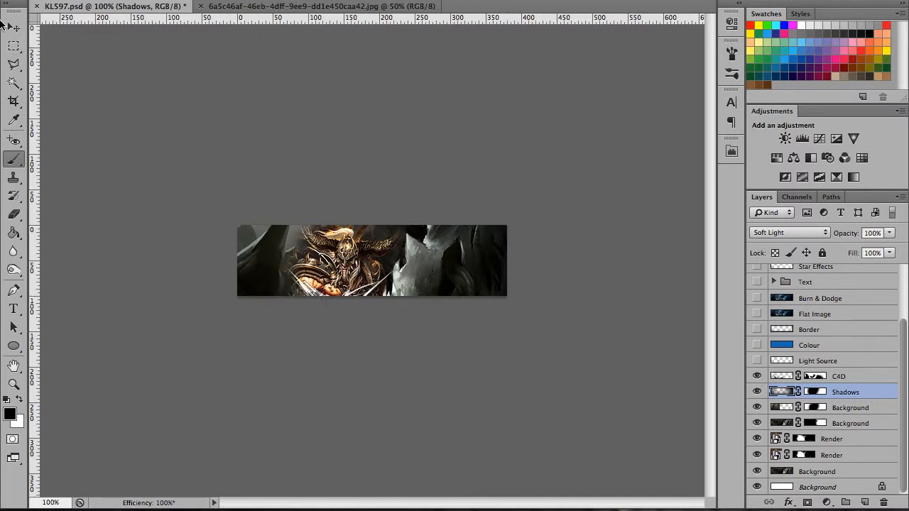
pyautogui.click(10, 28)
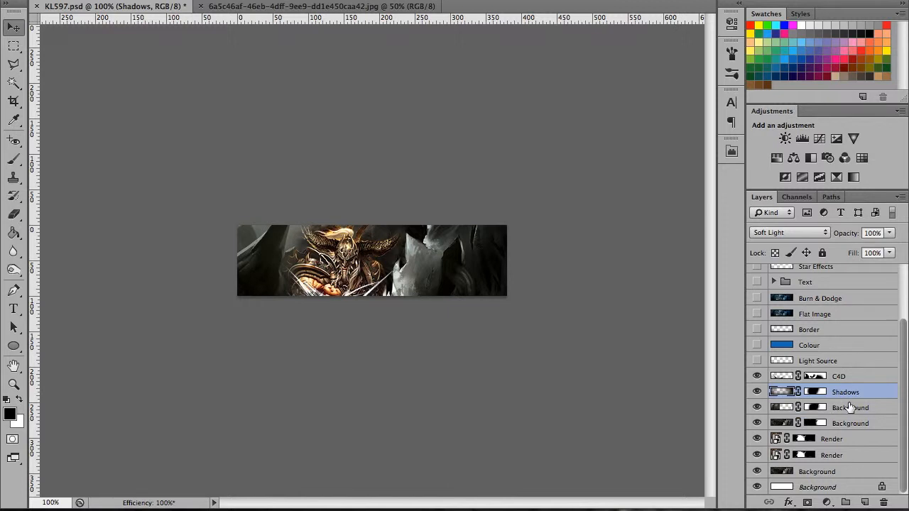
# Select the C4D layer for a closer look, and show and select the Light Source layer above it.
pyautogui.click(845, 377)
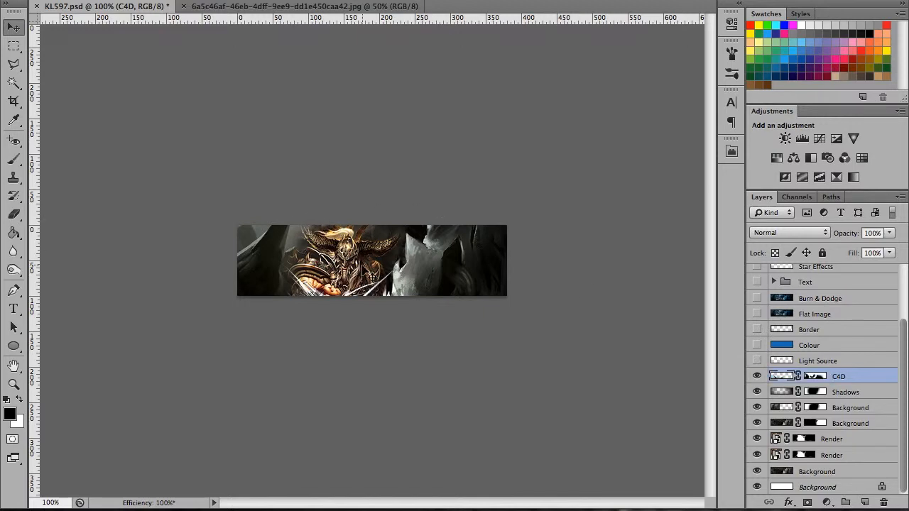
pyautogui.scroll(2, 369, 275)
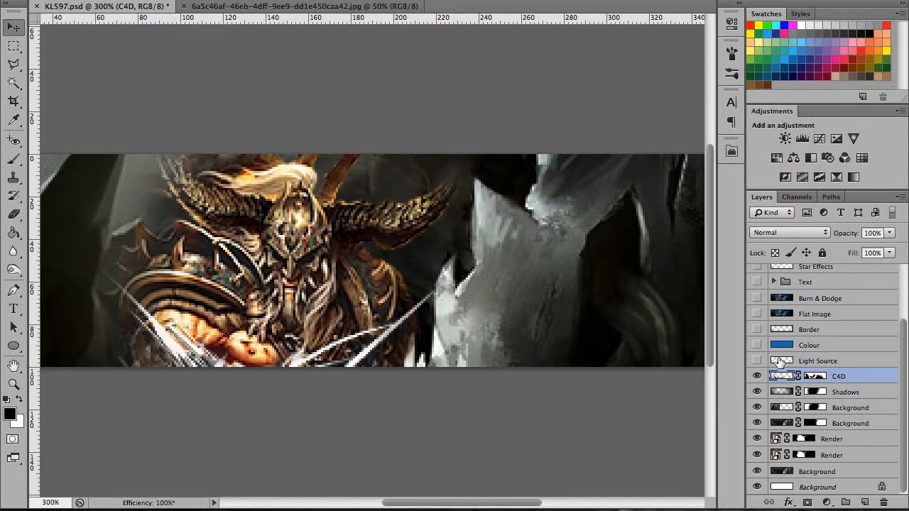
pyautogui.click(757, 360)
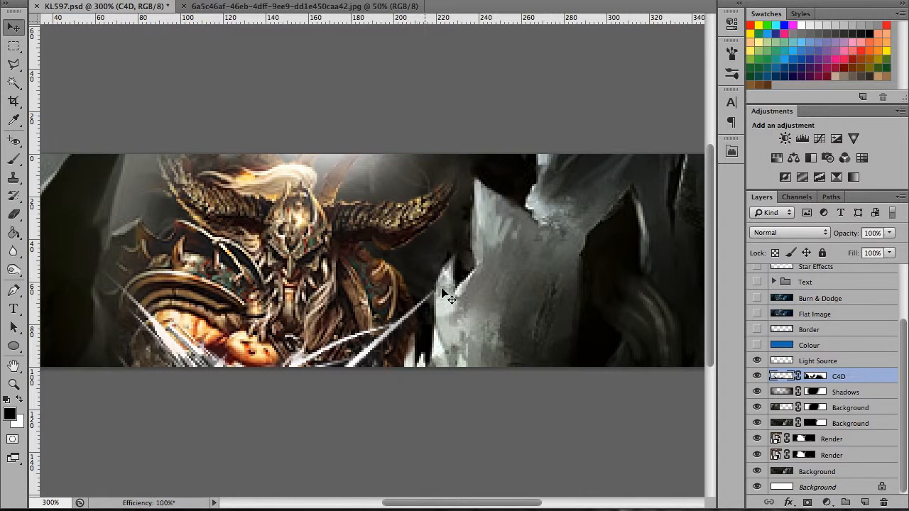
pyautogui.click(823, 361)
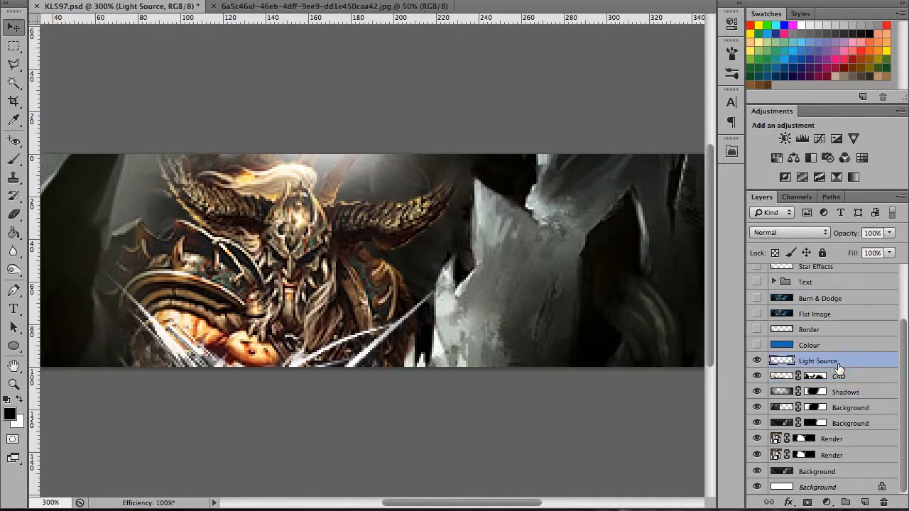
pyautogui.press('super+1')
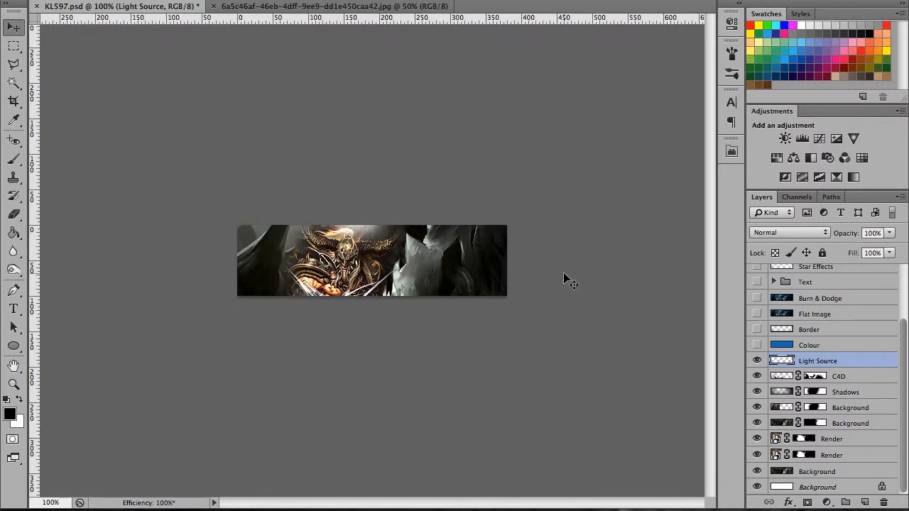
# Show the blue Colour layer and the Border layer above it, leaving Border selected.
pyautogui.click(811, 347)
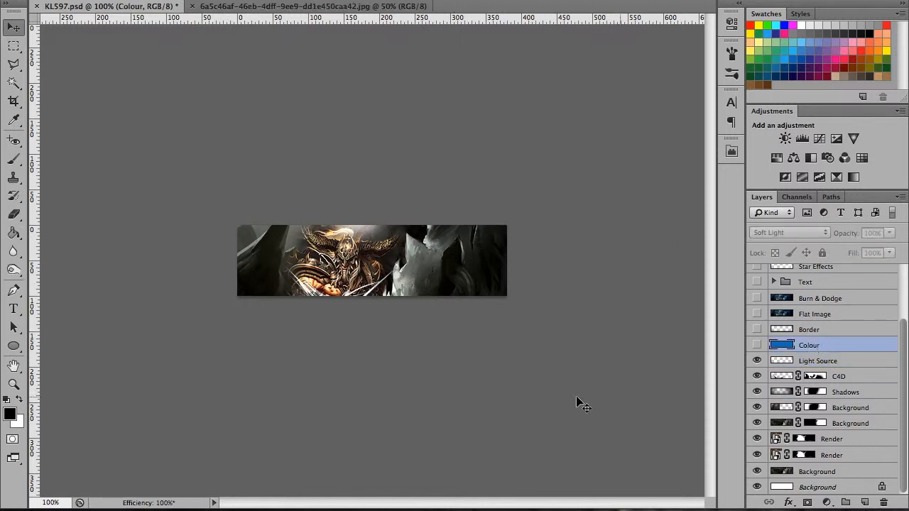
pyautogui.click(757, 345)
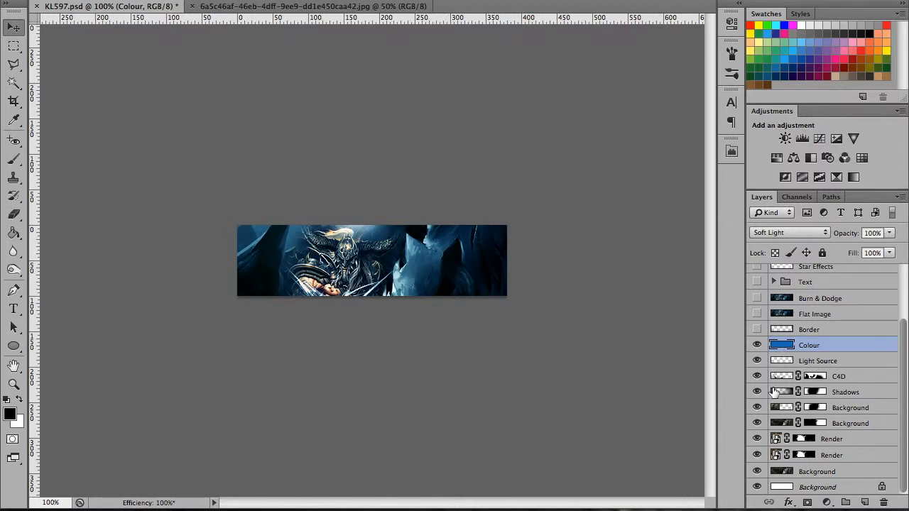
pyautogui.moveTo(905, 354); pyautogui.dragTo(906, 309)
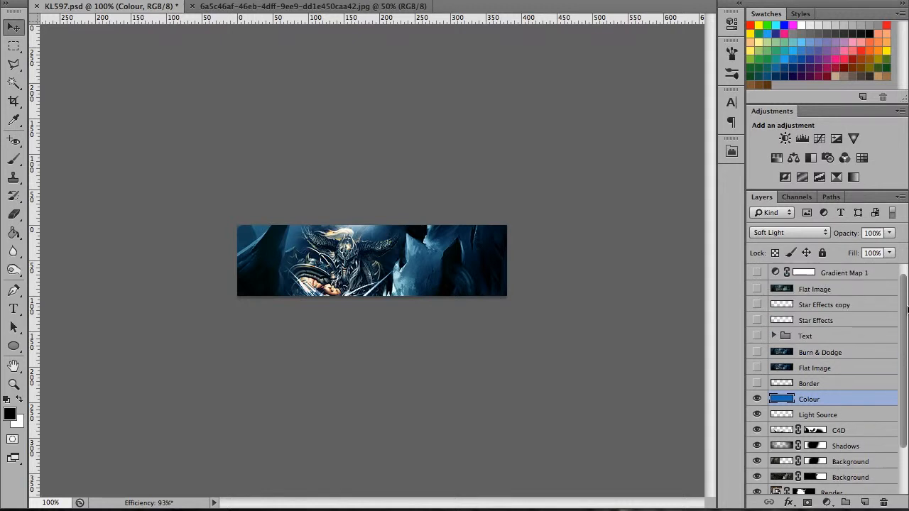
pyautogui.click(824, 382)
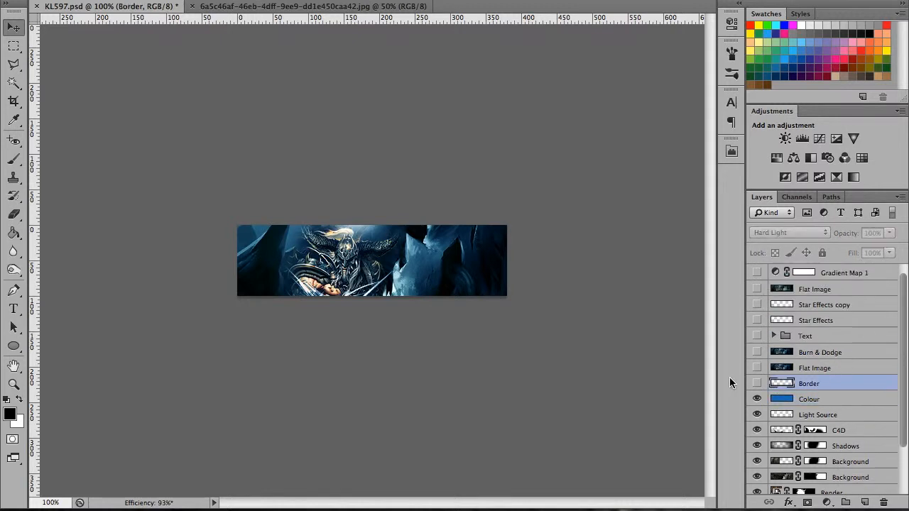
pyautogui.click(756, 384)
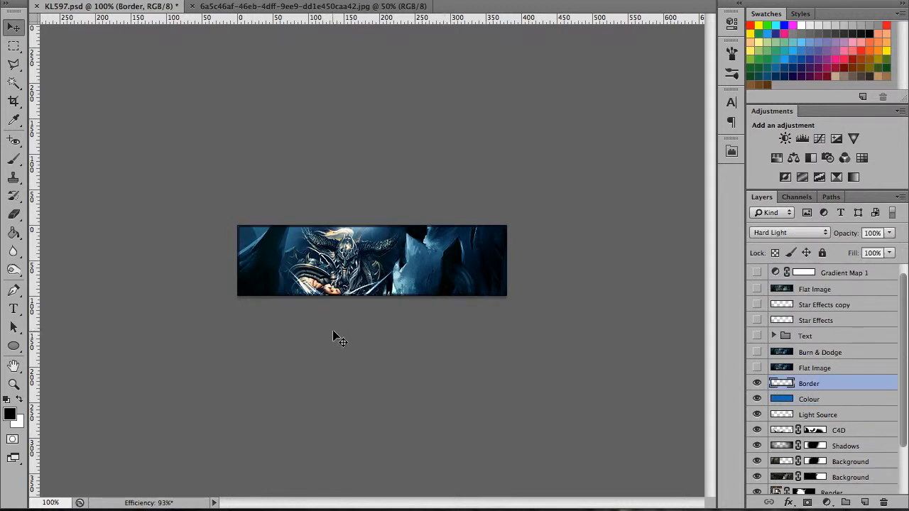
# Try the Border layer in Normal blend mode for comparison and set it back to Hard Light.
pyautogui.press('super+plus')
pyautogui.press('super+plus')
pyautogui.press('super+plus')
pyautogui.press('super+plus')
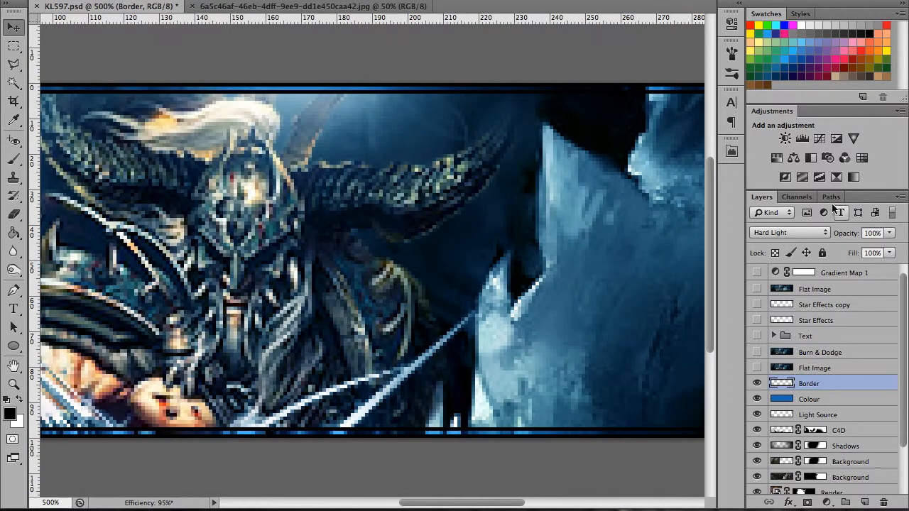
pyautogui.click(815, 233)
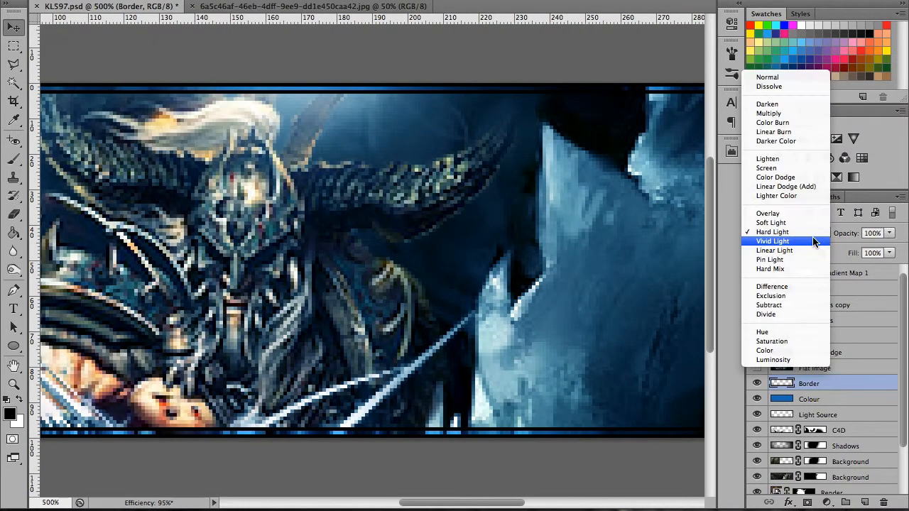
pyautogui.click(792, 78)
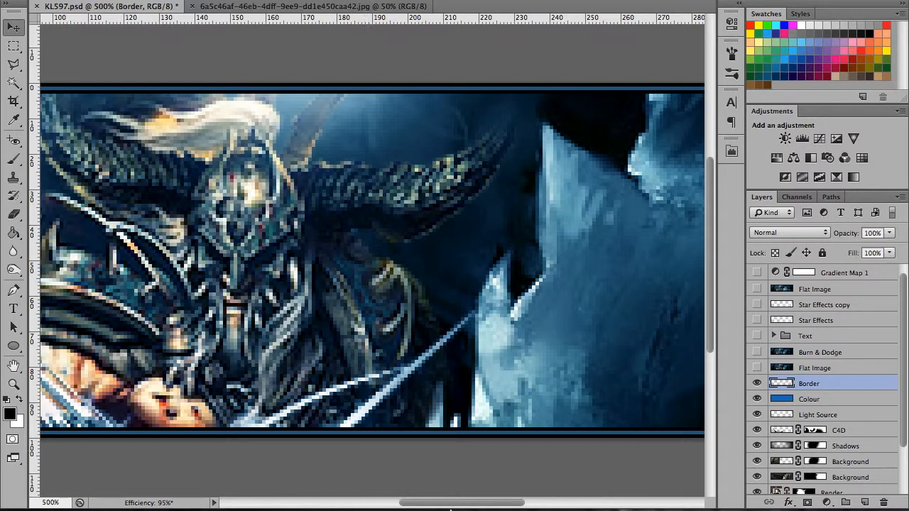
pyautogui.moveTo(454, 506); pyautogui.dragTo(362, 506)
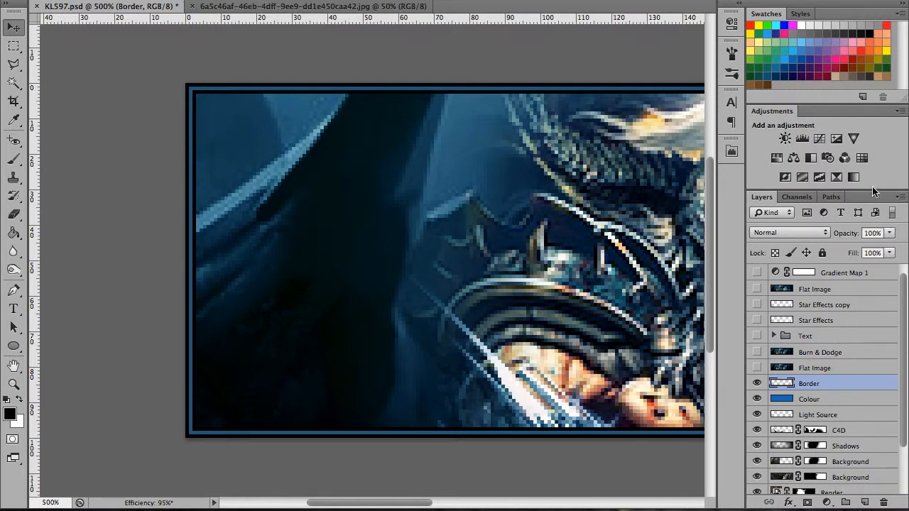
pyautogui.click(768, 232)
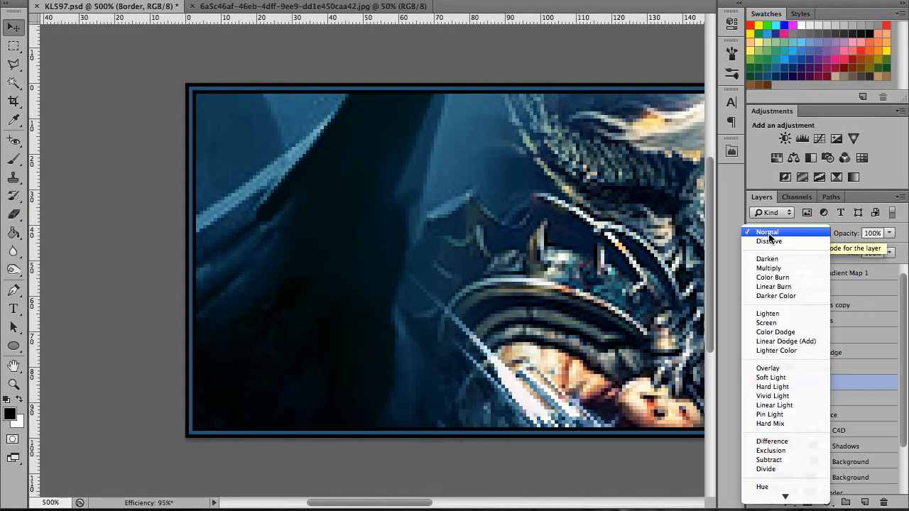
pyautogui.click(799, 385)
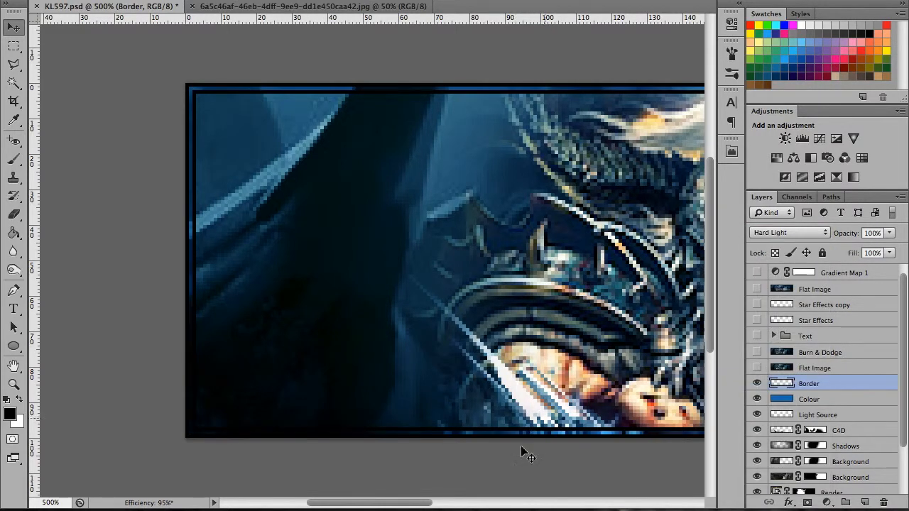
# Examine the Hard Light border along the signature's edges up close, and return to the 100% view.
pyautogui.moveTo(359, 503); pyautogui.dragTo(448, 503)
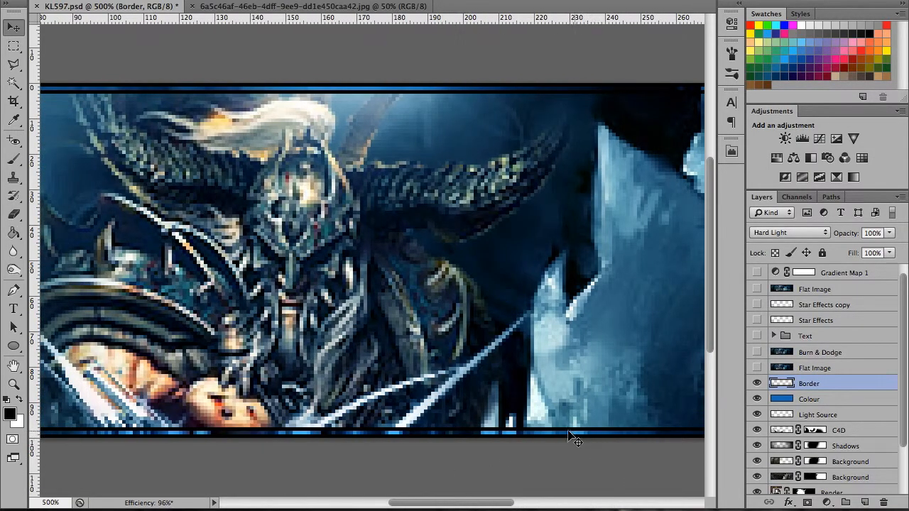
pyautogui.moveTo(474, 503); pyautogui.dragTo(418, 503)
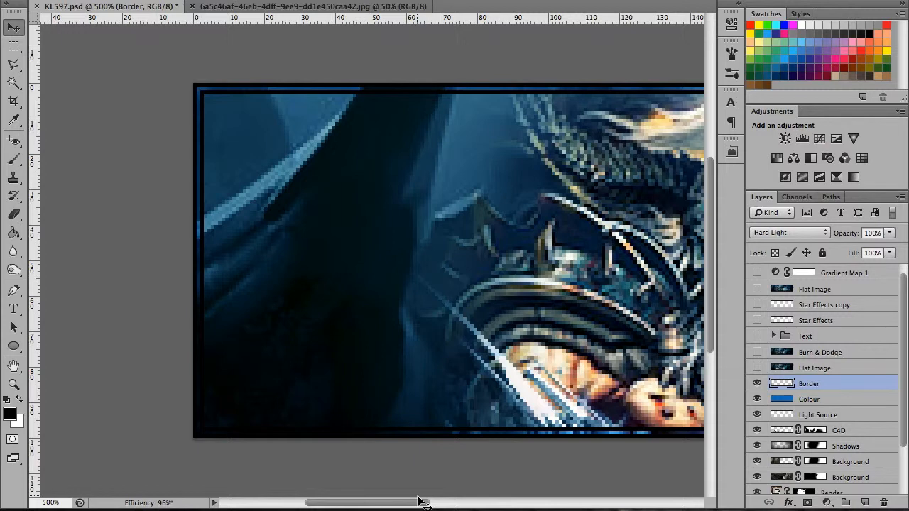
pyautogui.press('super+minus')
pyautogui.press('super+minus')
pyautogui.press('super+minus')
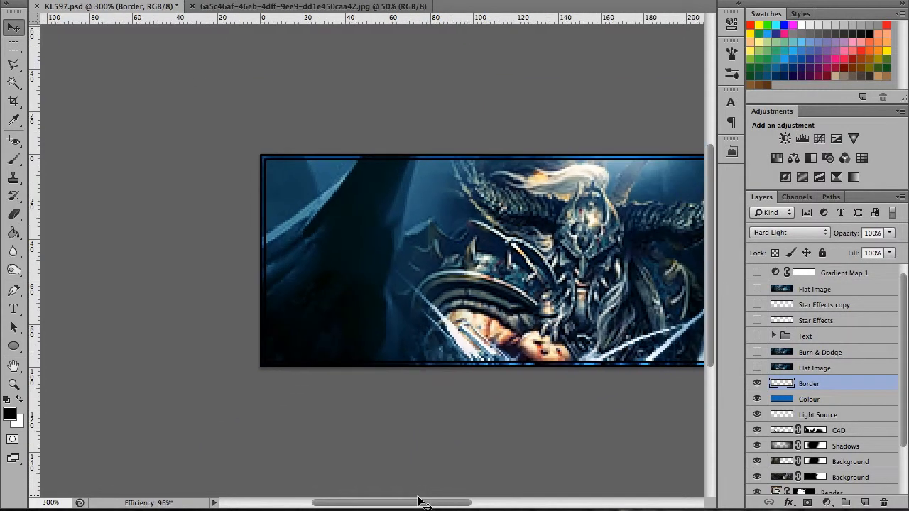
pyautogui.press('super+minus')
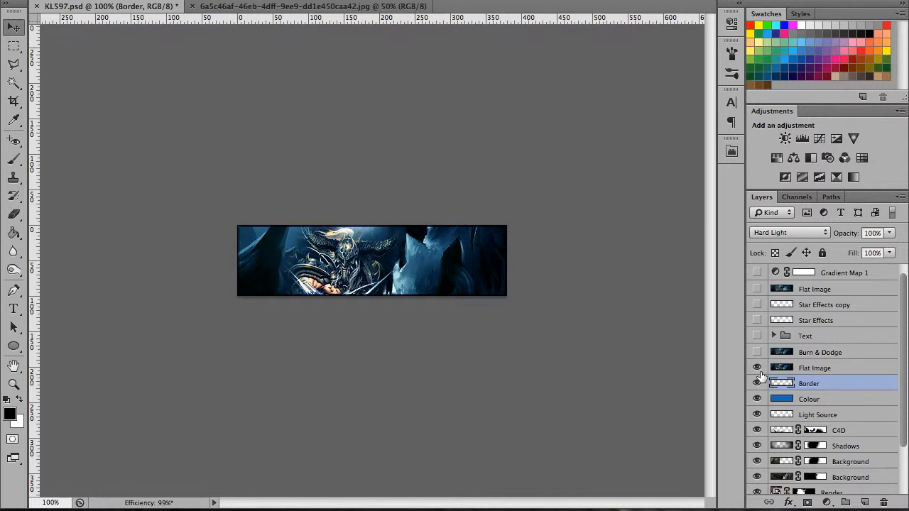
# Show and select the Flat Image layer directly above Border, and switch to the Burn tool.
pyautogui.click(802, 369)
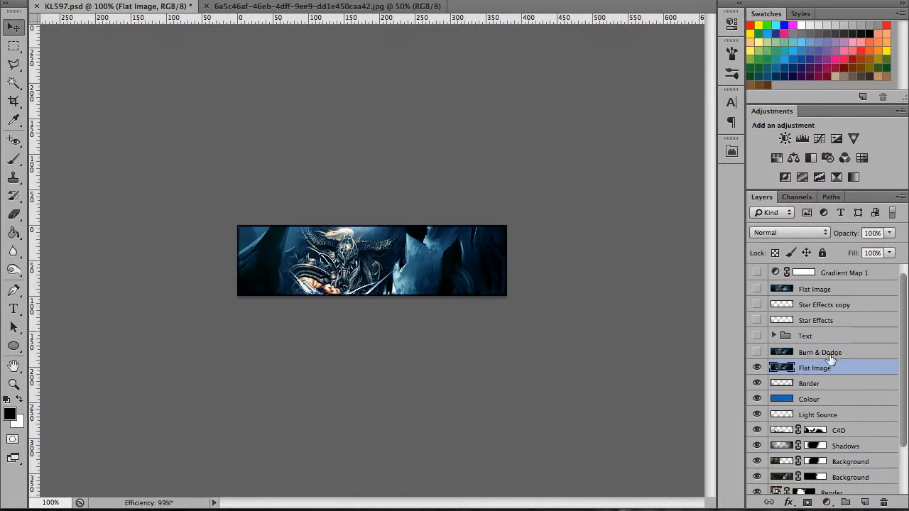
pyautogui.click(12, 270)
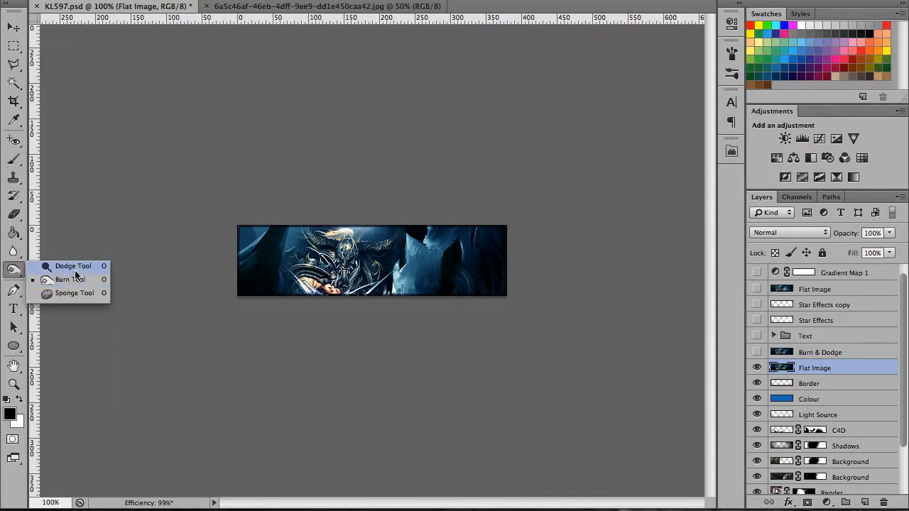
pyautogui.click(215, 134)
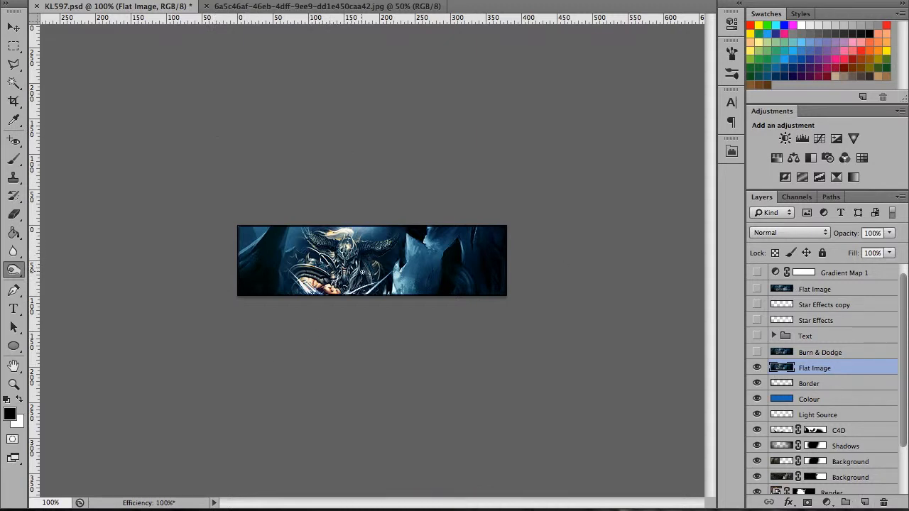
# Select and show the Burn & Dodge layer, comparing the signature at 200% with and without it.
pyautogui.press('super+plus')
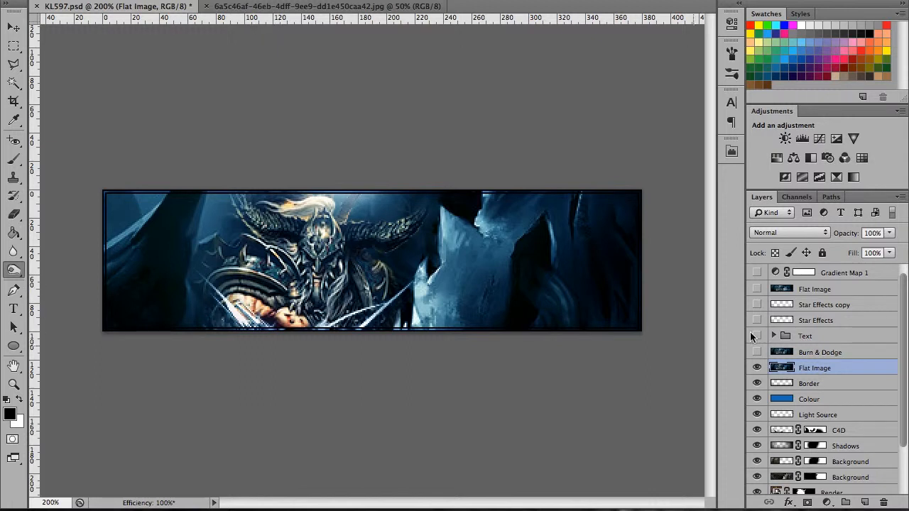
pyautogui.click(816, 354)
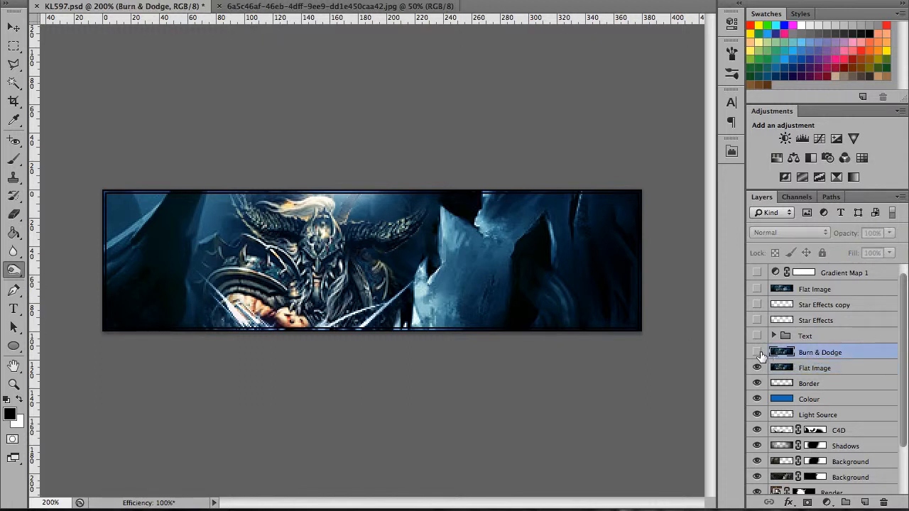
pyautogui.click(756, 353)
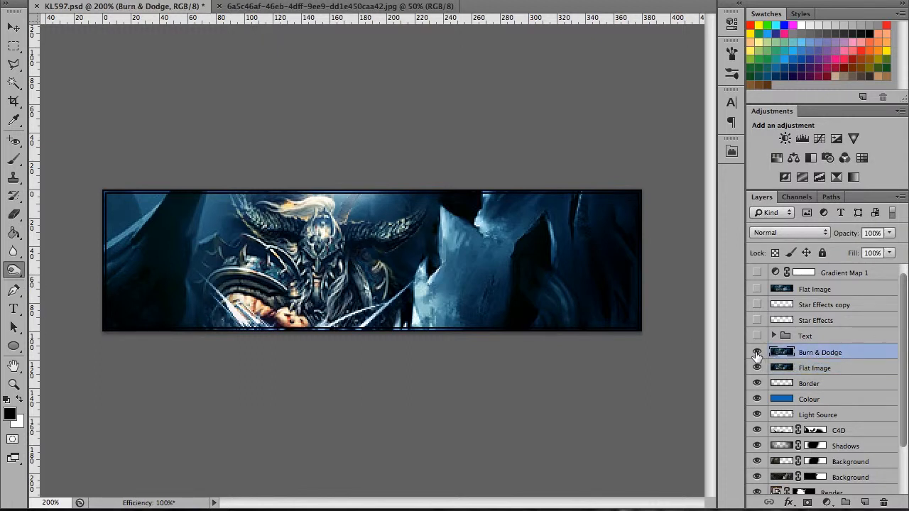
pyautogui.click(756, 353)
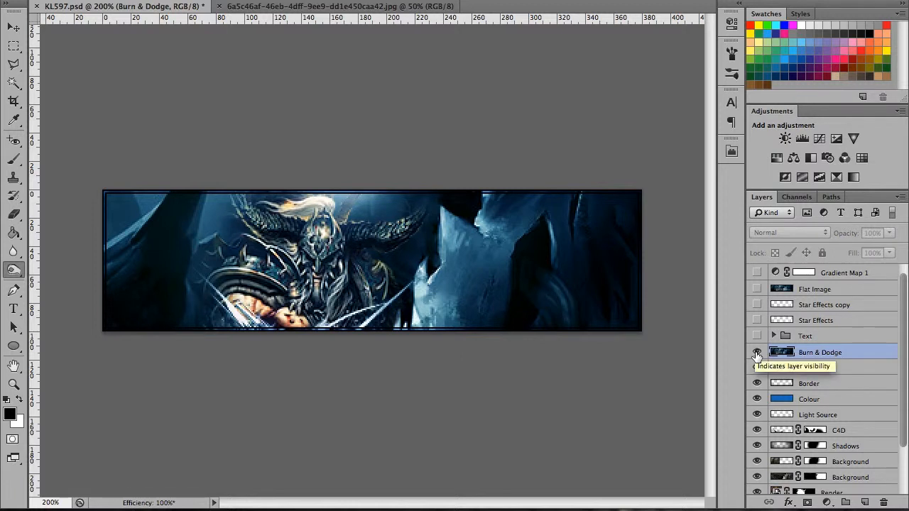
pyautogui.click(757, 353)
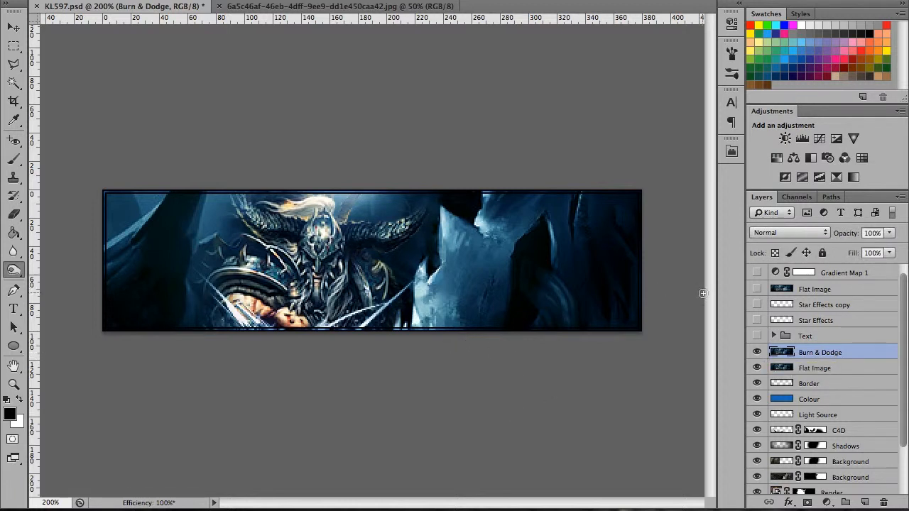
# Show and expand the Text group, and hide its Layer 1 to expose the plain text.
pyautogui.click(757, 336)
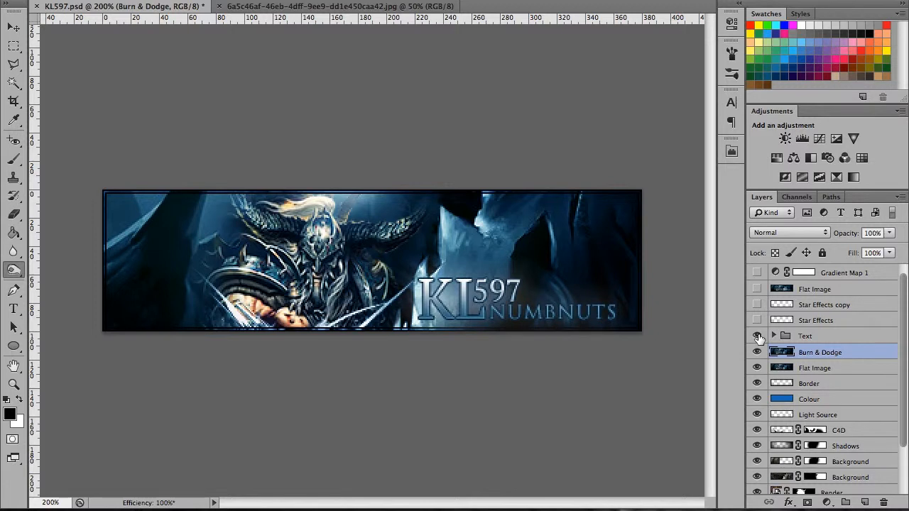
pyautogui.click(774, 336)
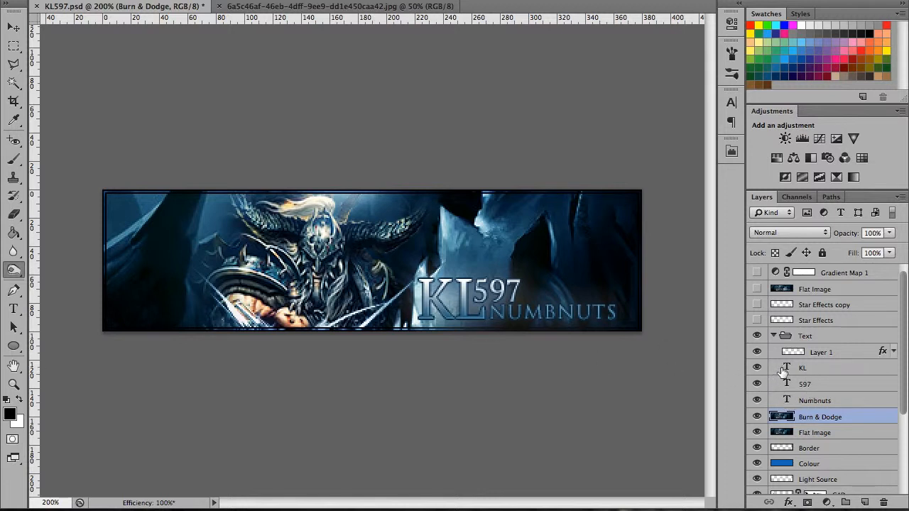
pyautogui.click(756, 352)
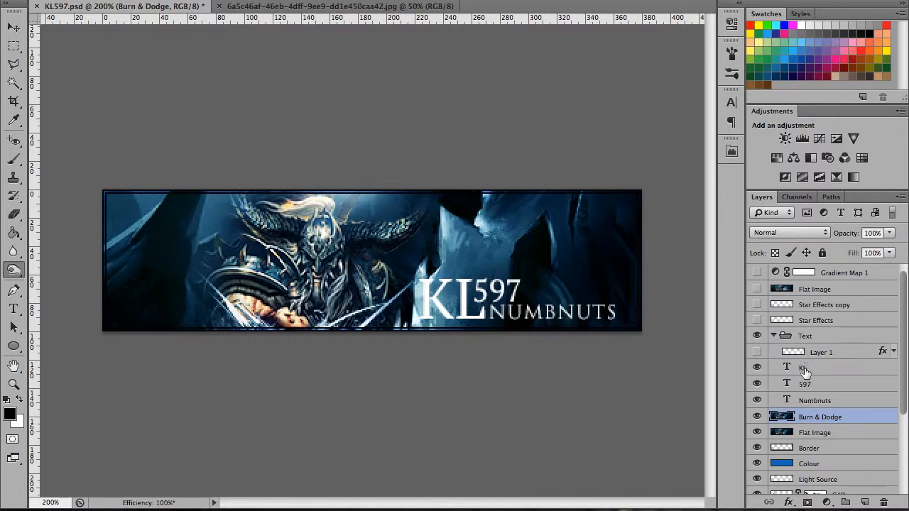
# Hide the three plain text layers in the Text group and show Layer 1 again.
pyautogui.click(756, 400)
pyautogui.click(757, 383)
pyautogui.click(756, 367)
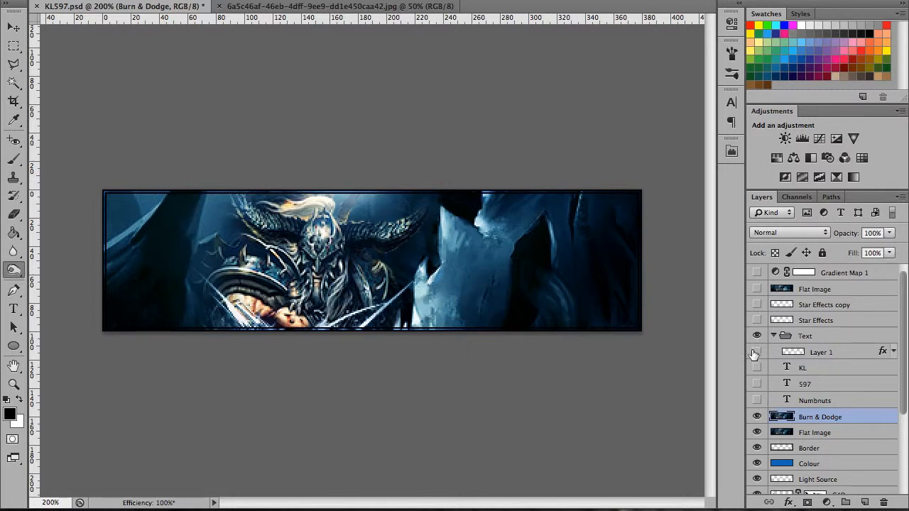
pyautogui.click(756, 352)
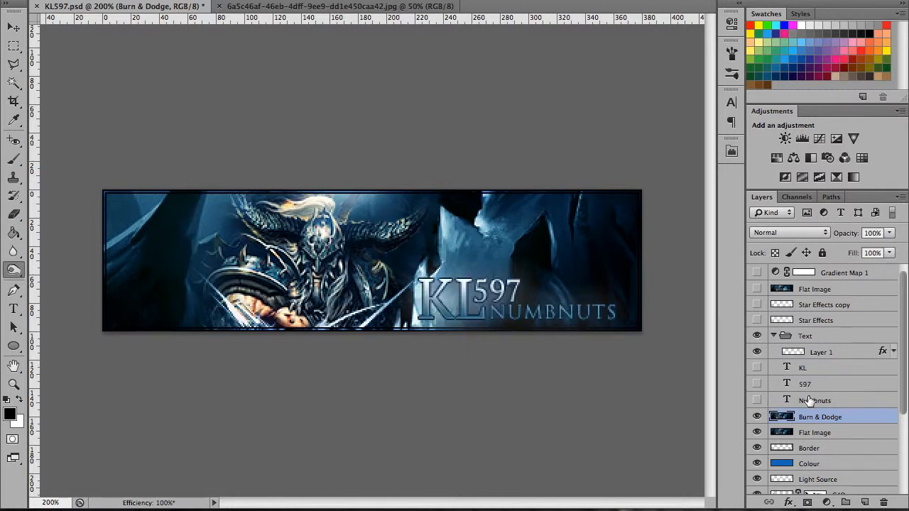
# Select Layer 1, compare the signature with and without it, and expand its list of layer effects.
pyautogui.click(816, 353)
pyautogui.click(757, 351)
pyautogui.click(757, 352)
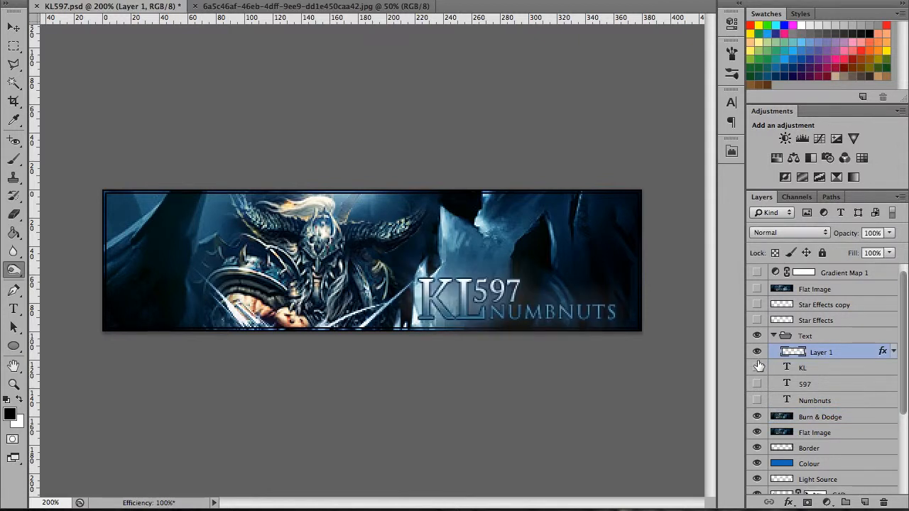
pyautogui.click(894, 353)
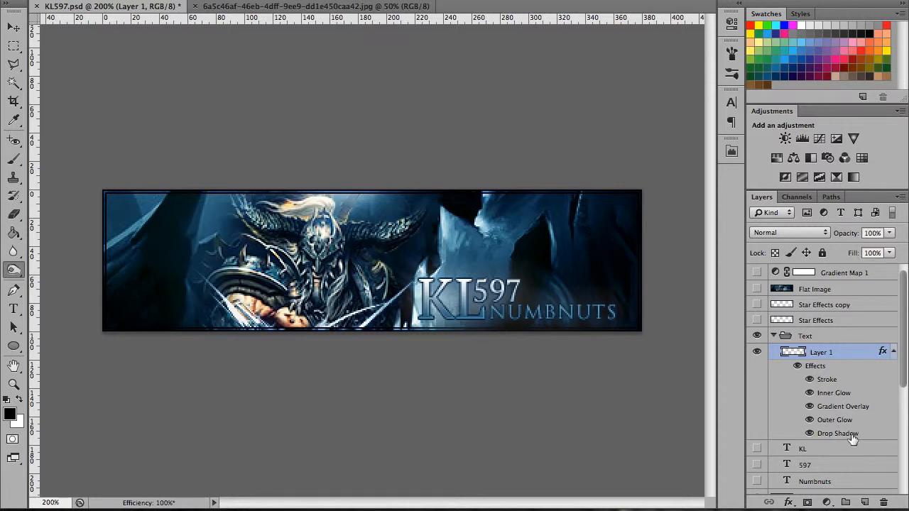
# Collapse Layer 1's effects list and the Text group, and select and show the Star Effects layer.
pyautogui.click(893, 353)
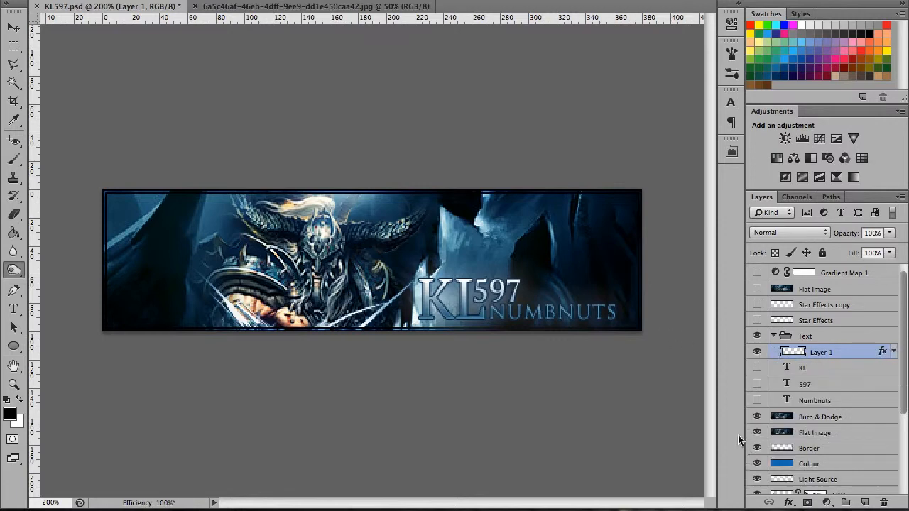
pyautogui.click(775, 337)
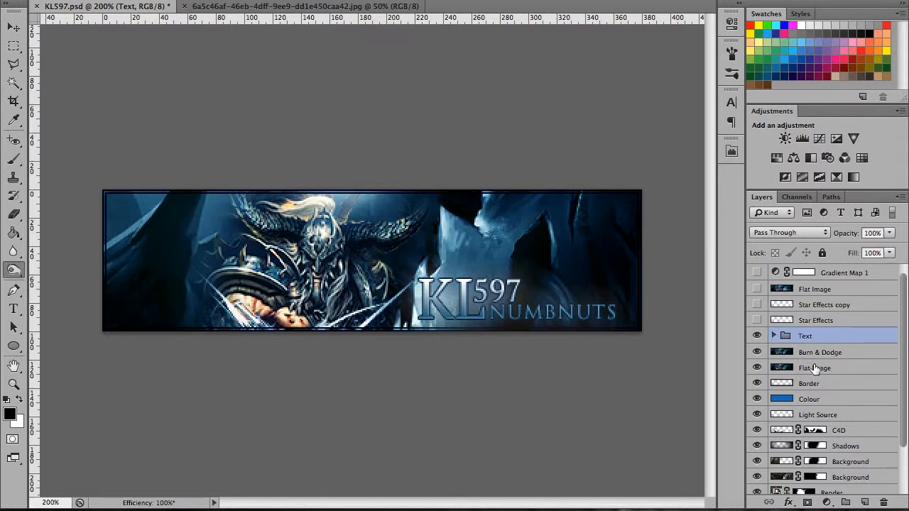
pyautogui.scroll(1, 815, 367)
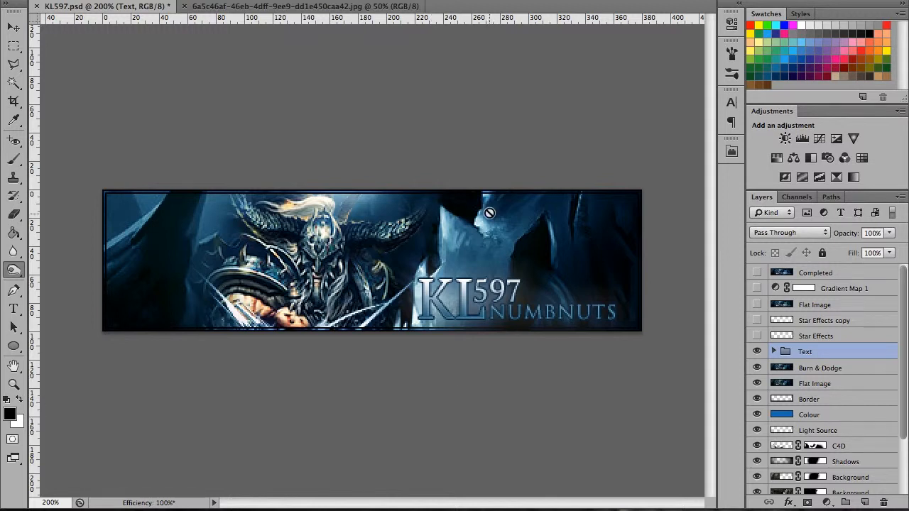
pyautogui.click(14, 25)
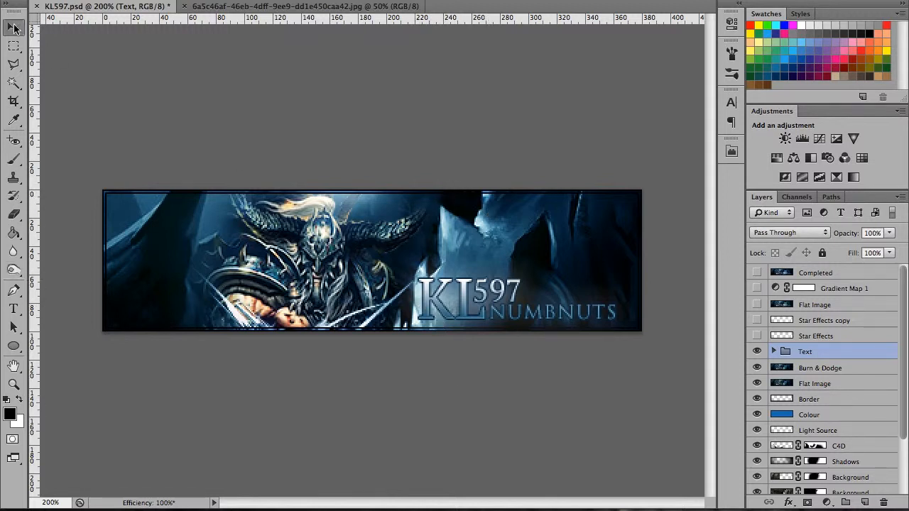
pyautogui.click(822, 337)
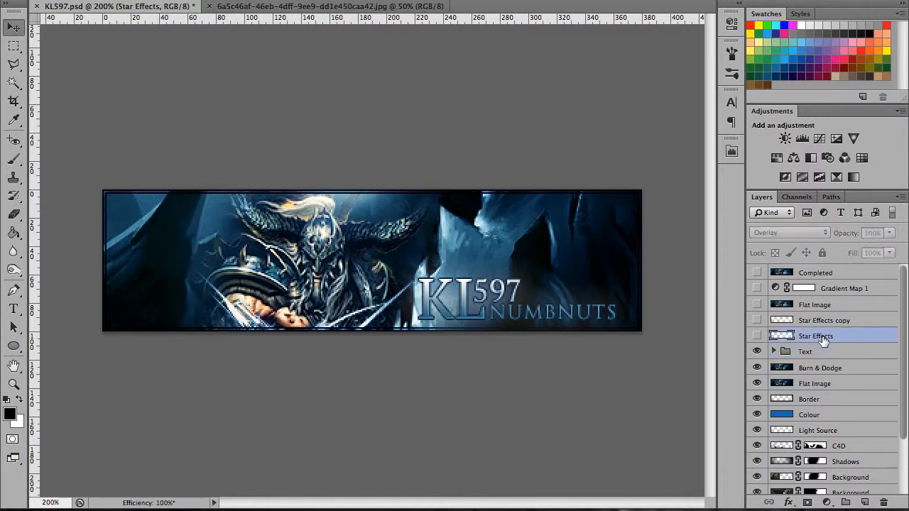
pyautogui.click(756, 337)
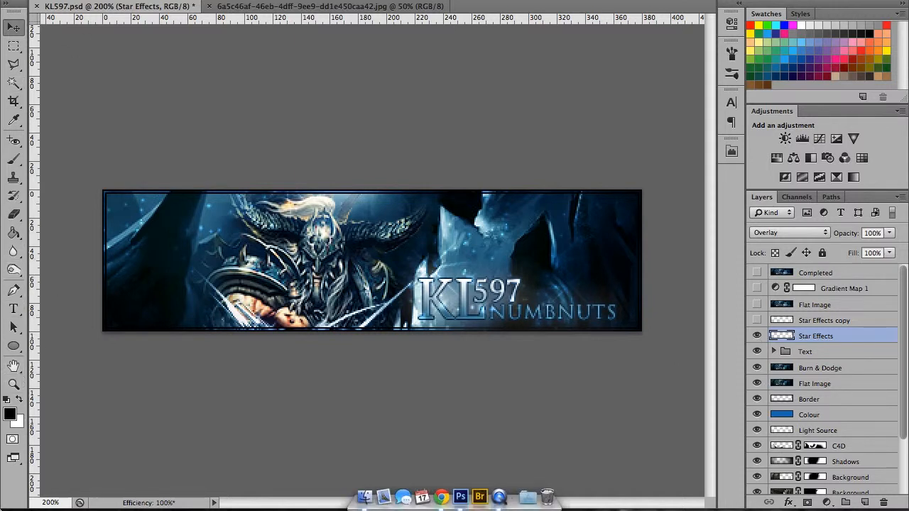
# Look through the Brush tool's presets, make white the foreground colour, and return to the Move tool.
pyautogui.press('b')
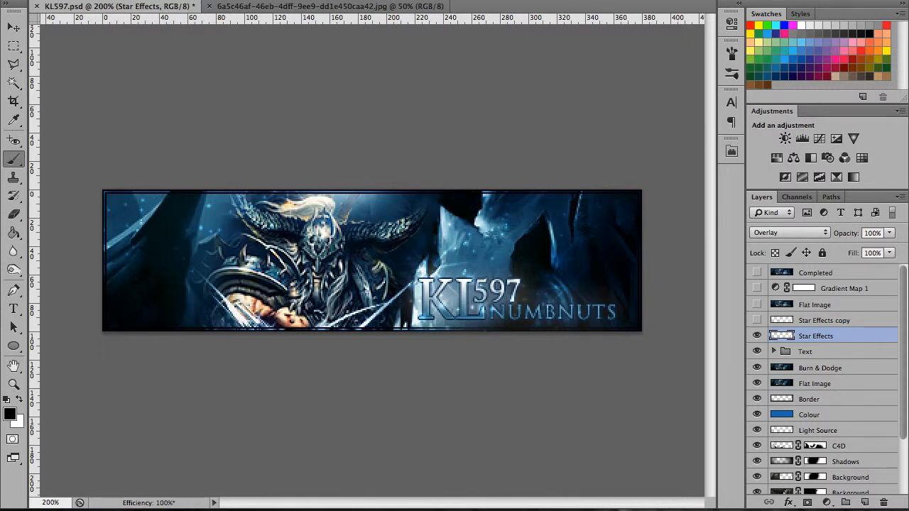
pyautogui.rightClick(106, 22)
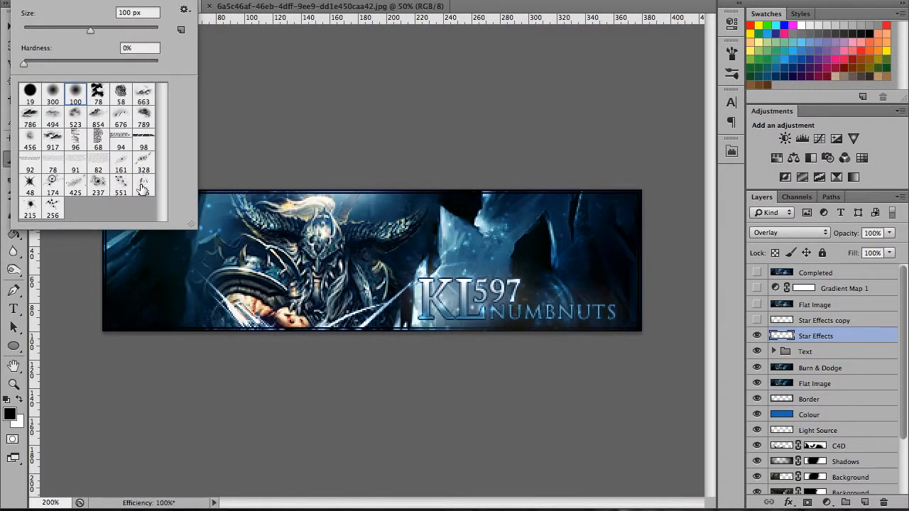
pyautogui.click(301, 430)
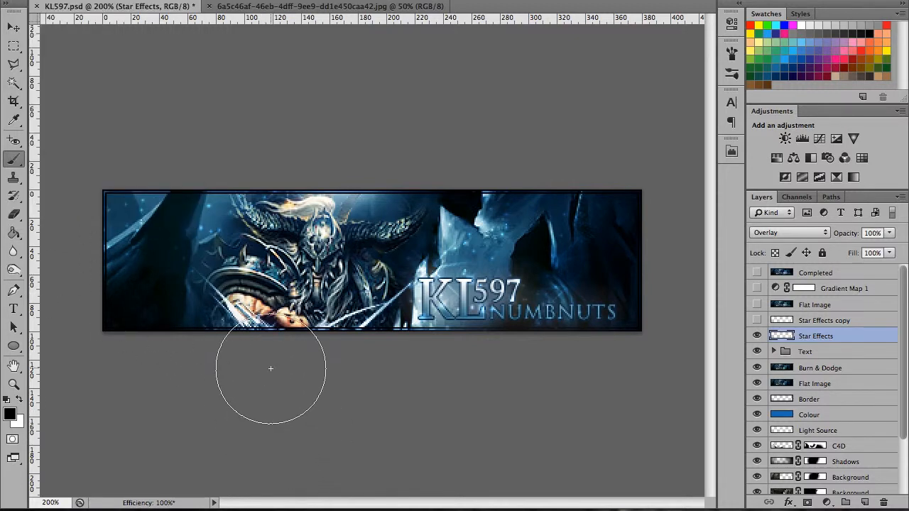
pyautogui.press('x')
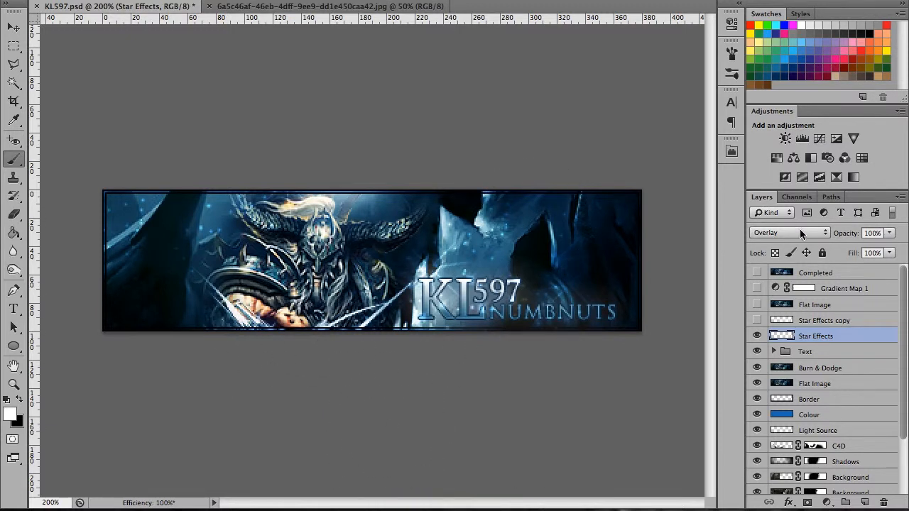
pyautogui.click(13, 27)
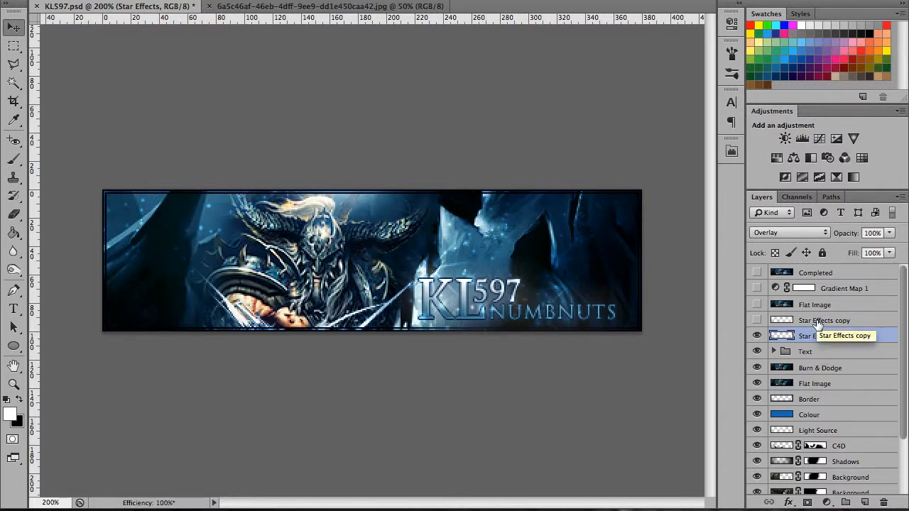
# Select and show Star Effects copy, comparing the signature with and without it, and show the Flat Image layer directly above it.
pyautogui.click(839, 320)
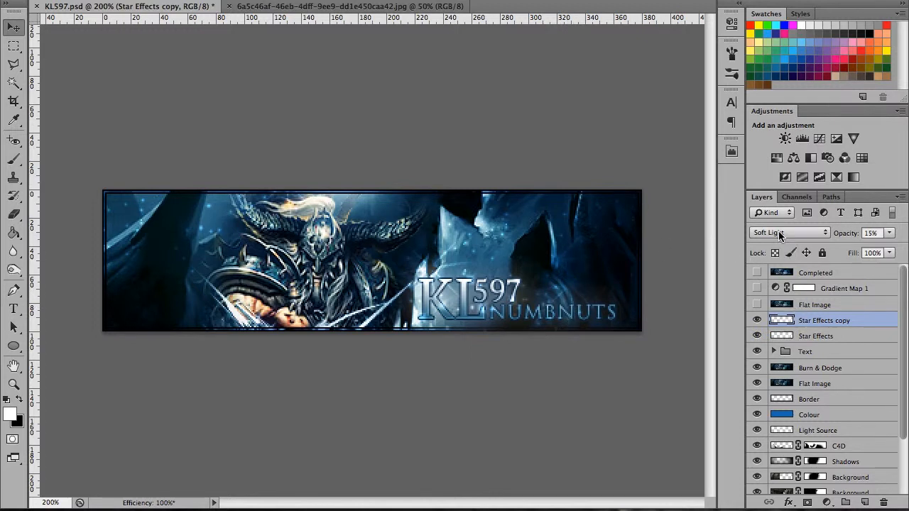
pyautogui.click(757, 320)
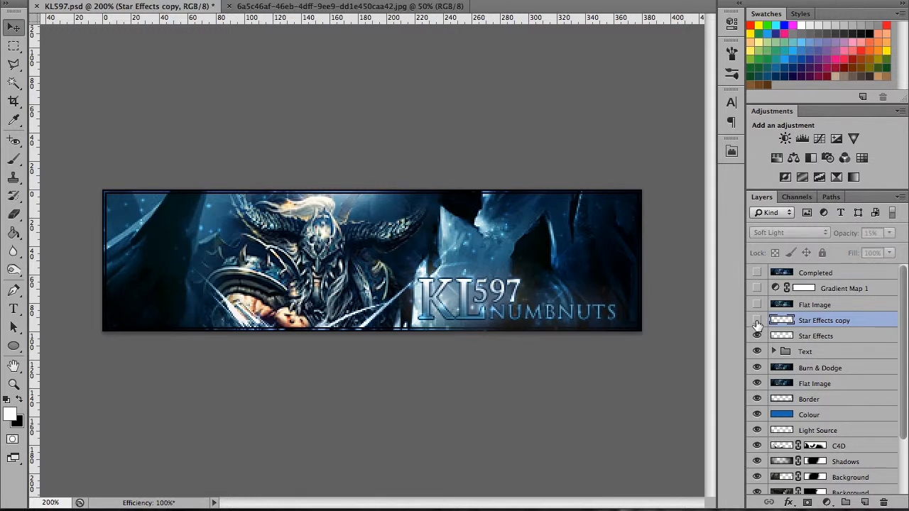
pyautogui.click(756, 320)
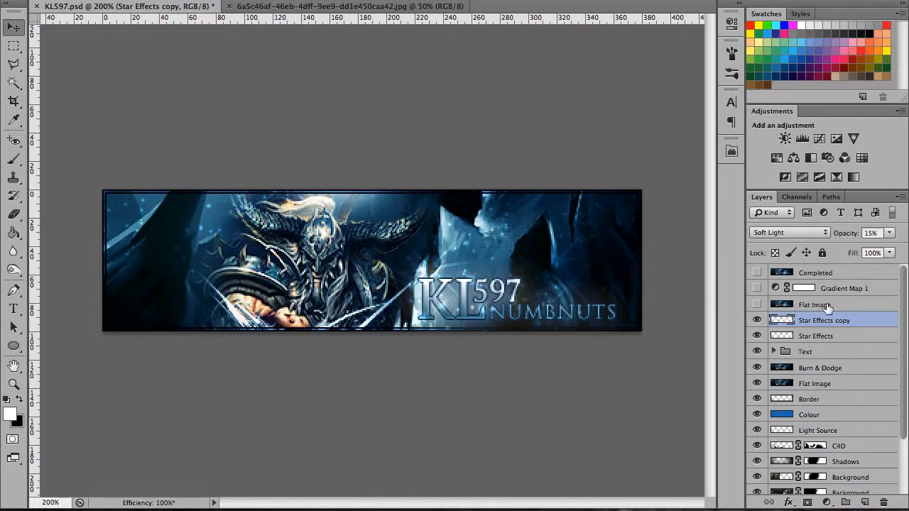
pyautogui.click(826, 305)
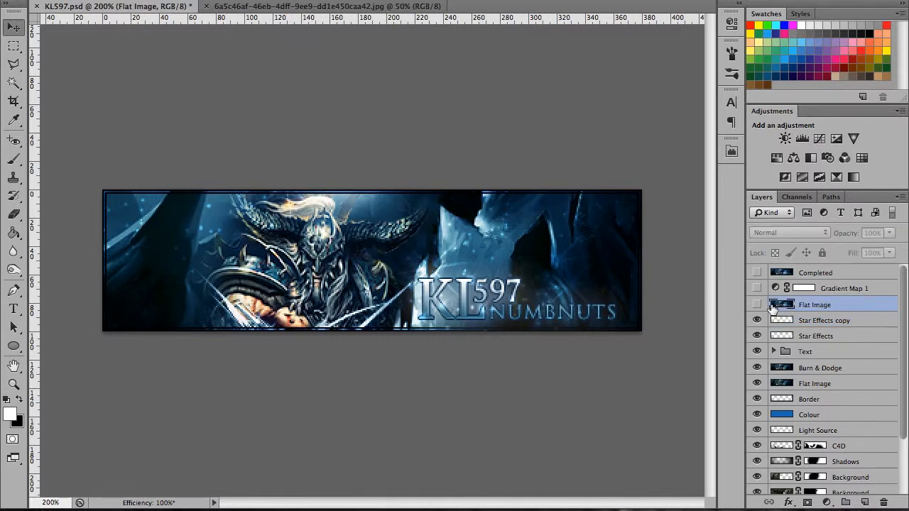
pyautogui.click(757, 304)
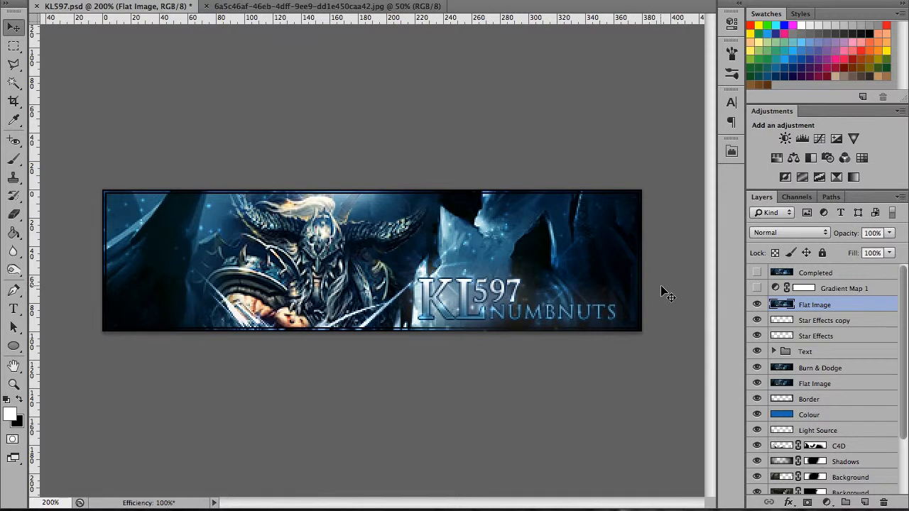
# Select and show the Gradient Map 1 adjustment layer and inspect its gradient properties.
pyautogui.click(834, 293)
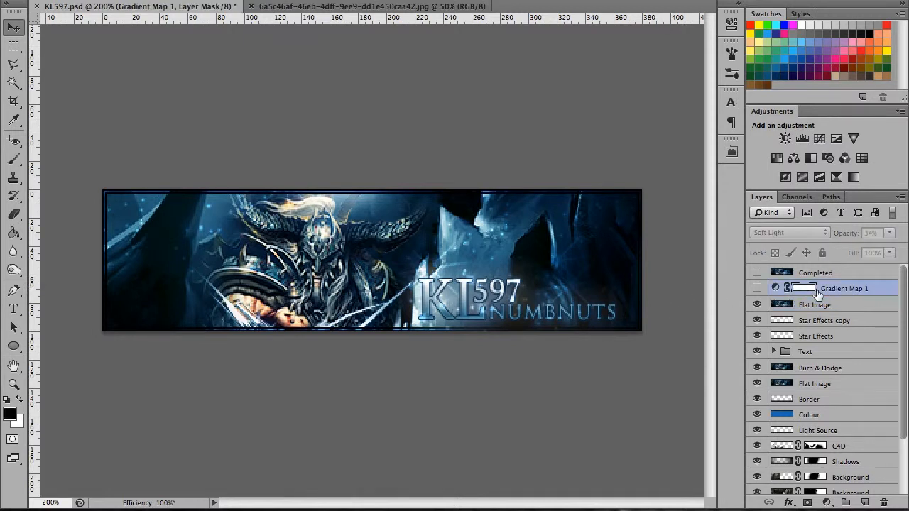
pyautogui.click(756, 288)
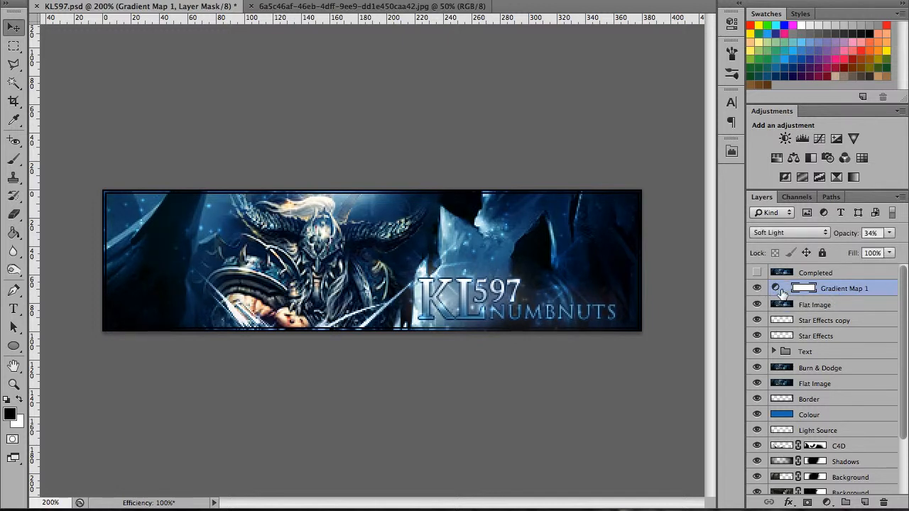
pyautogui.doubleClick(779, 291)
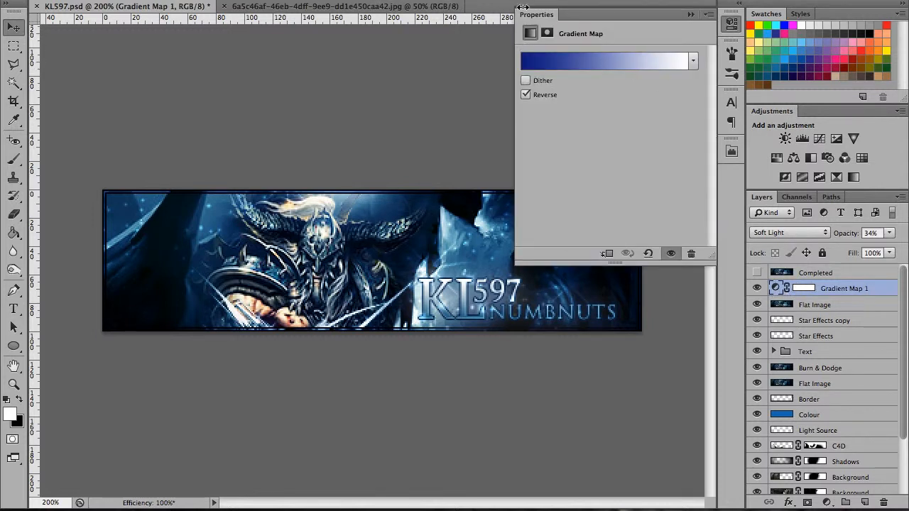
pyautogui.click(528, 16)
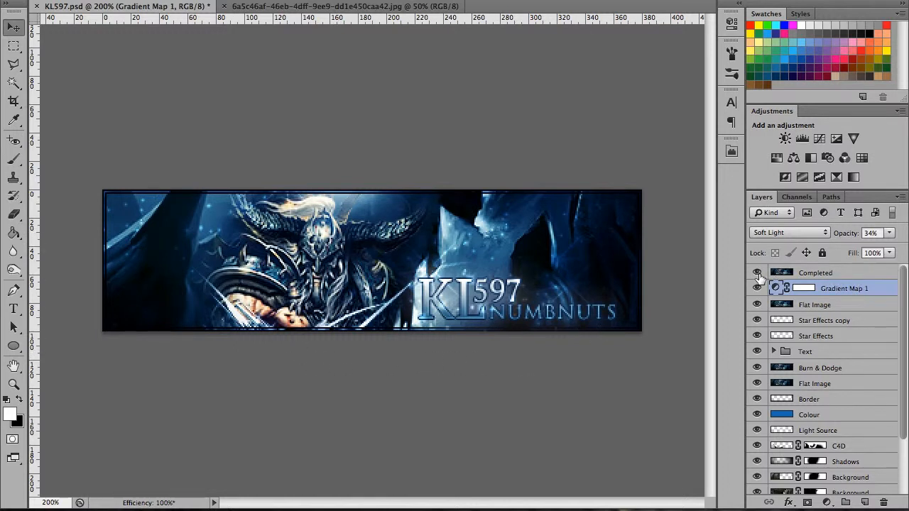
# Show and select the Completed layer, viewing the finished signature at 100%.
pyautogui.click(844, 277)
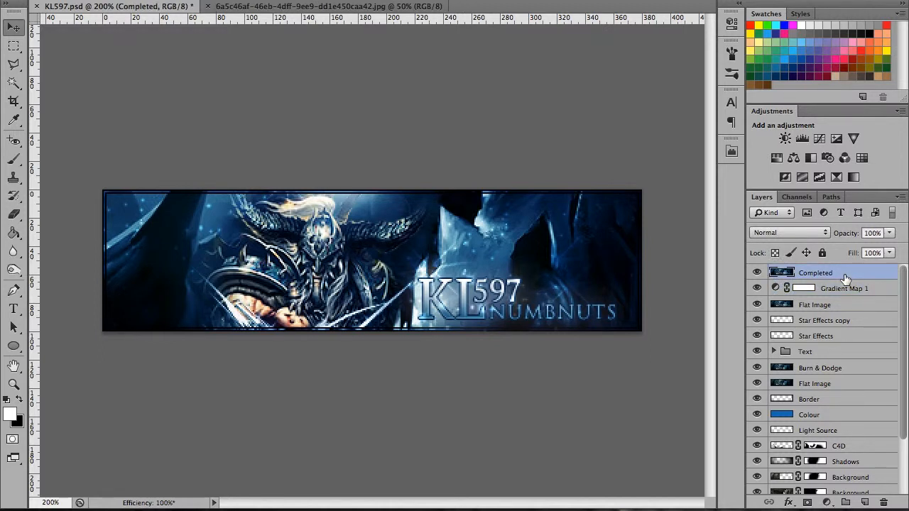
pyautogui.hotkey('ctrl', '-')
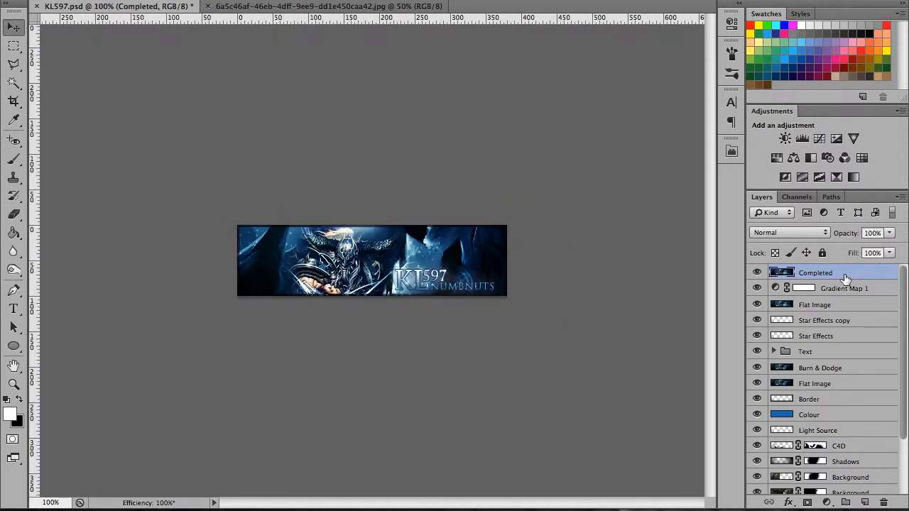